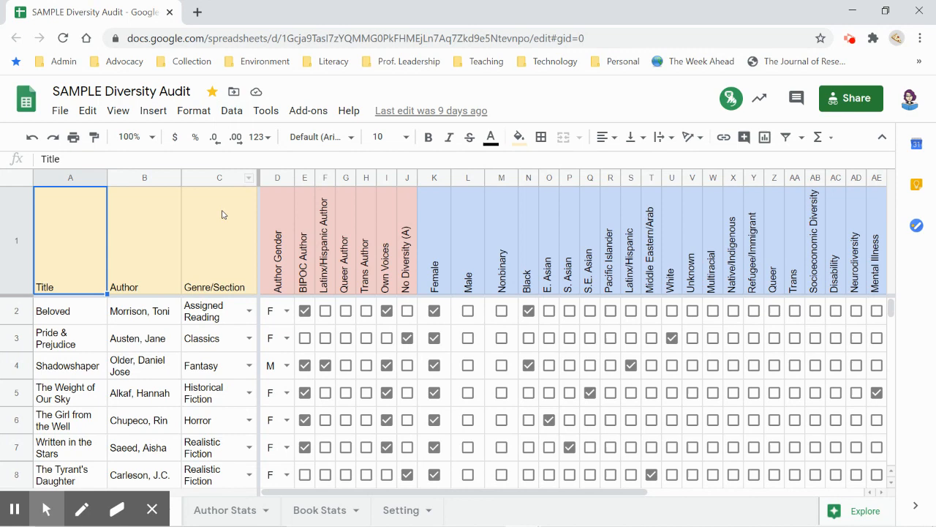
# Review the data validation criteria types offered for cell A1 of the Fiction Data sheet and close without saving.
pyautogui.click(231, 110)
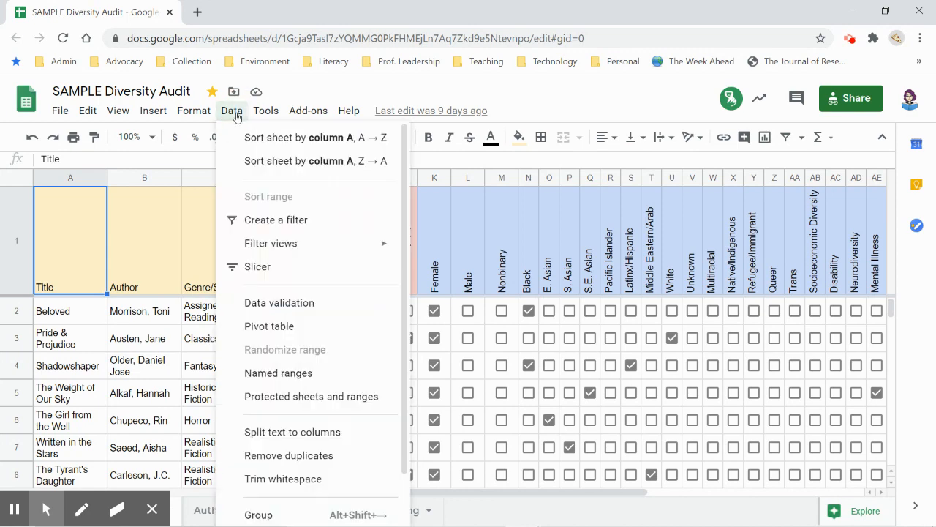
pyautogui.click(281, 304)
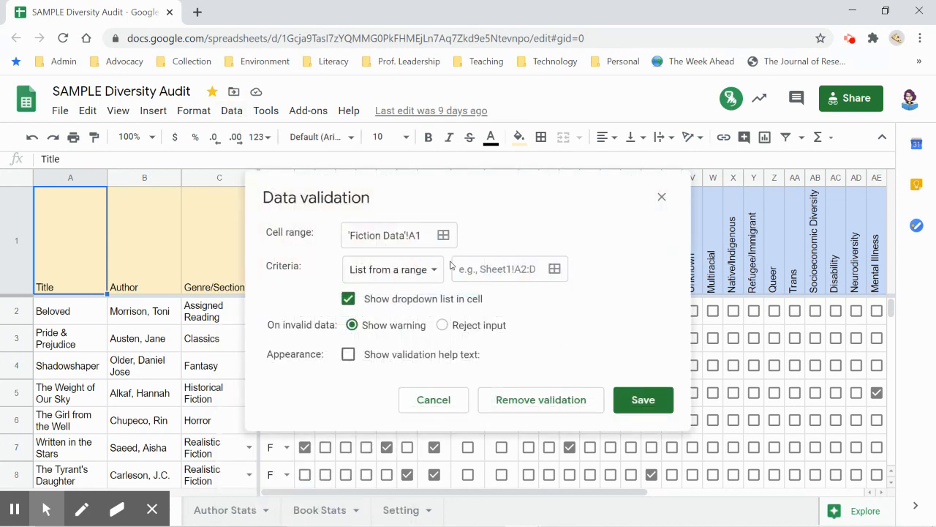
pyautogui.click(431, 276)
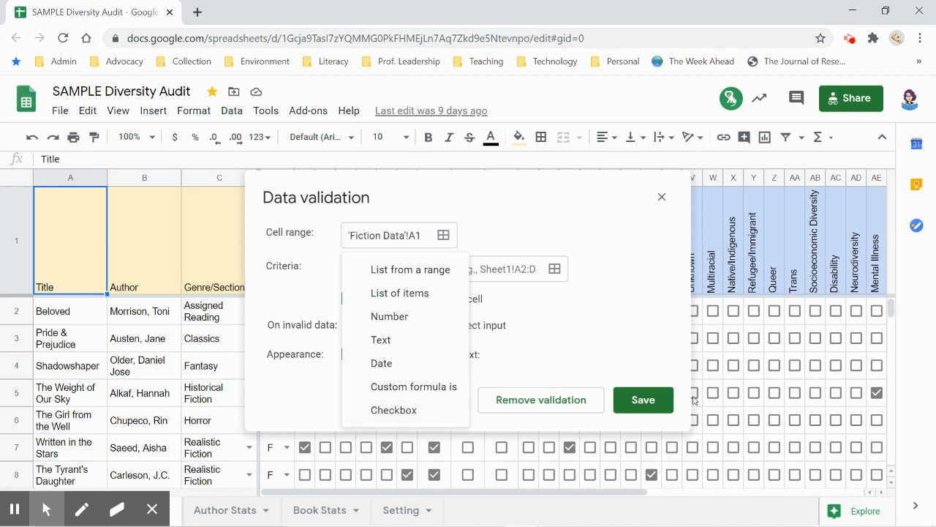
pyautogui.click(662, 196)
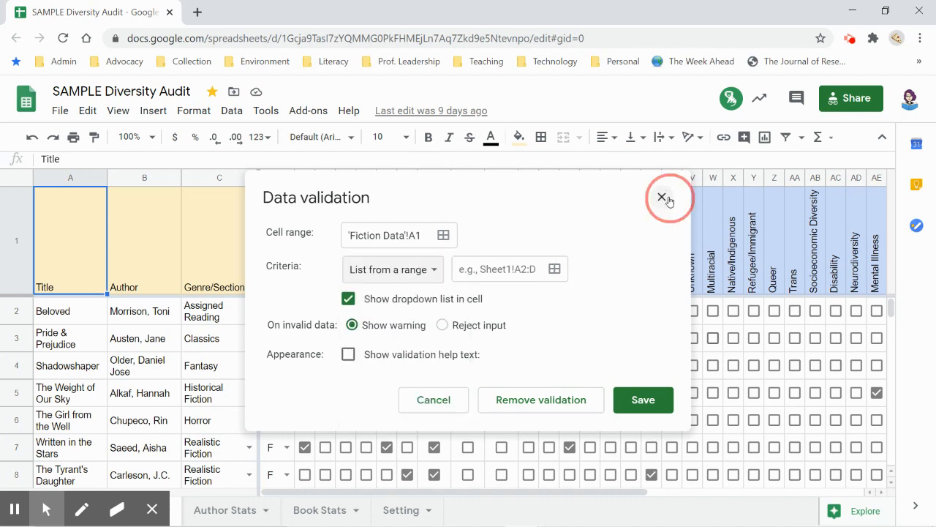
pyautogui.click(662, 197)
# Review the dropdown choices in the Genre/Section and Author Gender cells of the Beloved row.
pyautogui.click(250, 311)
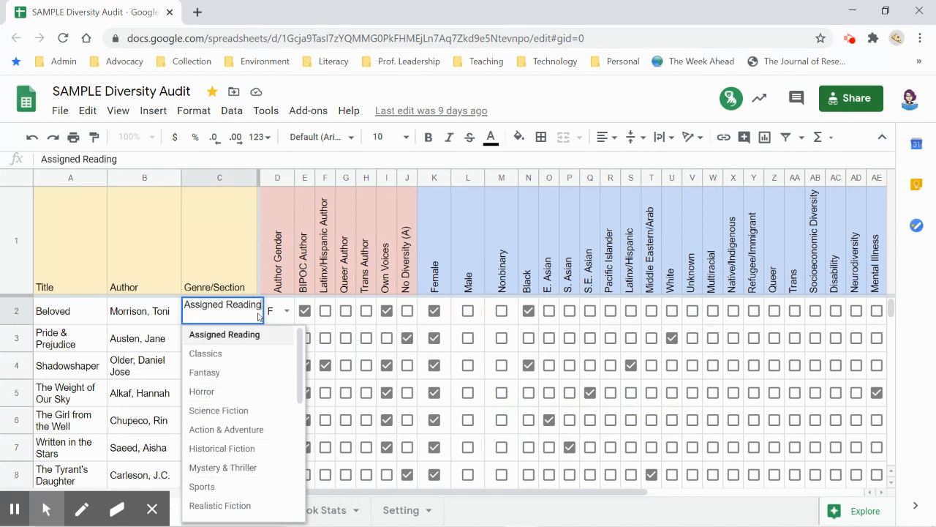
pyautogui.click(280, 320)
pyautogui.click(287, 312)
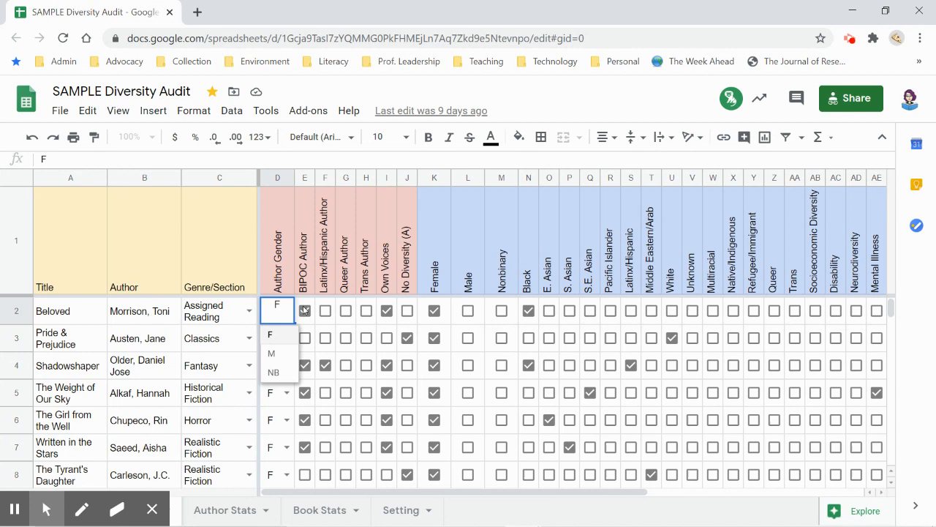
pyautogui.click(217, 253)
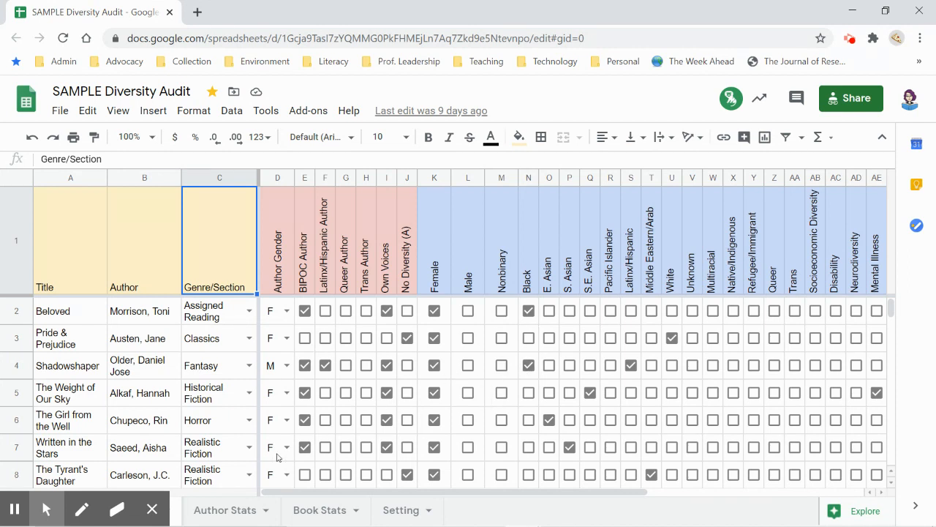
# On the Author Stats sheet, inspect the Total Fiction percentage and count formulas for Male authors.
pyautogui.click(220, 511)
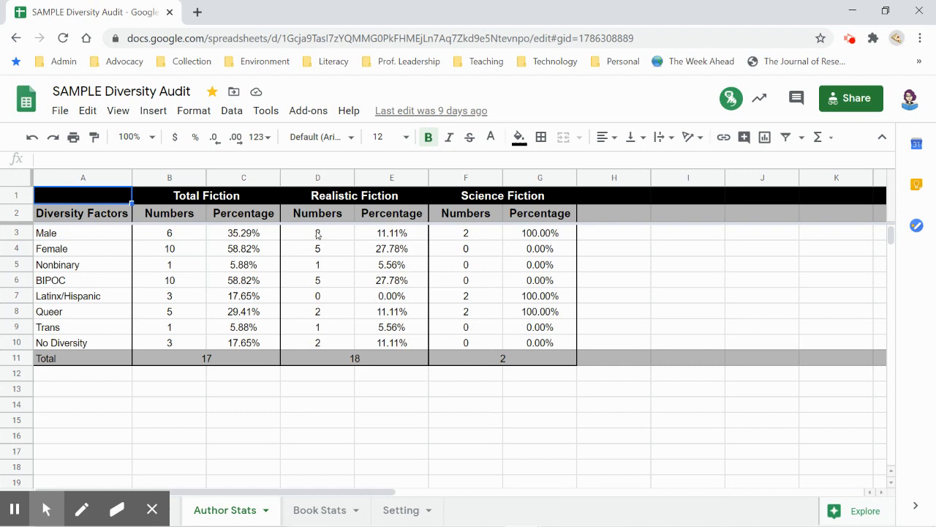
pyautogui.click(245, 234)
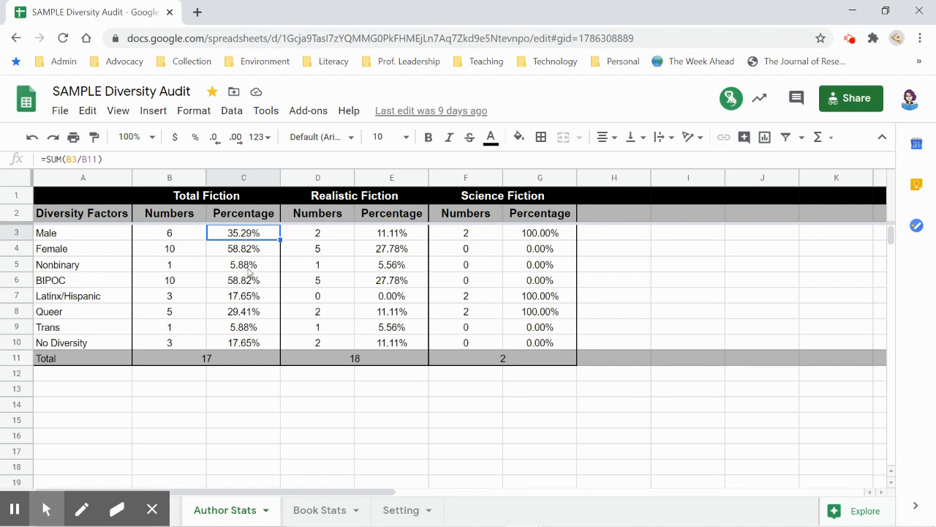
pyautogui.click(183, 235)
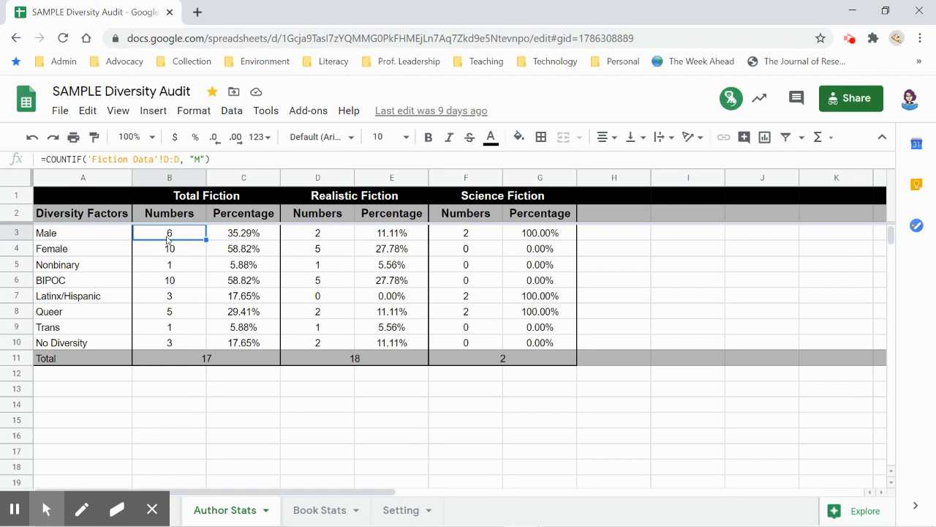
pyautogui.doubleClick(196, 159)
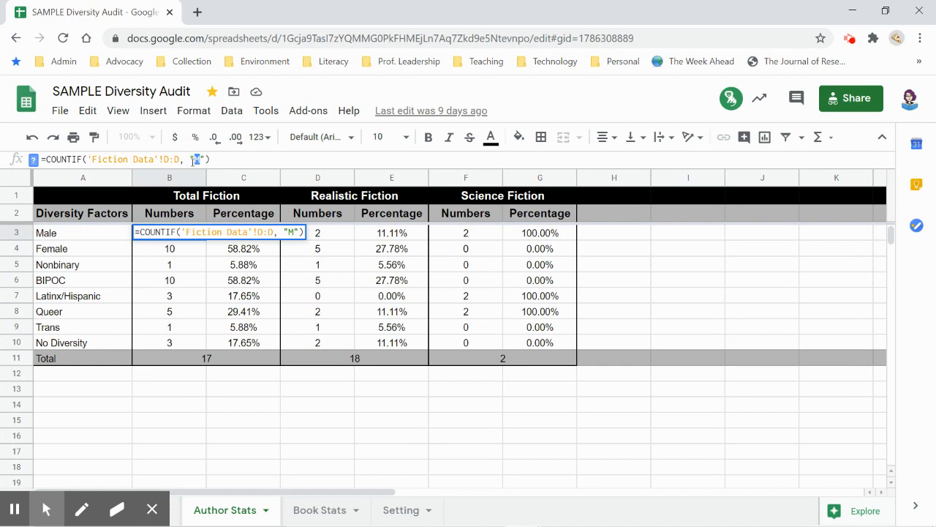
pyautogui.click(235, 160)
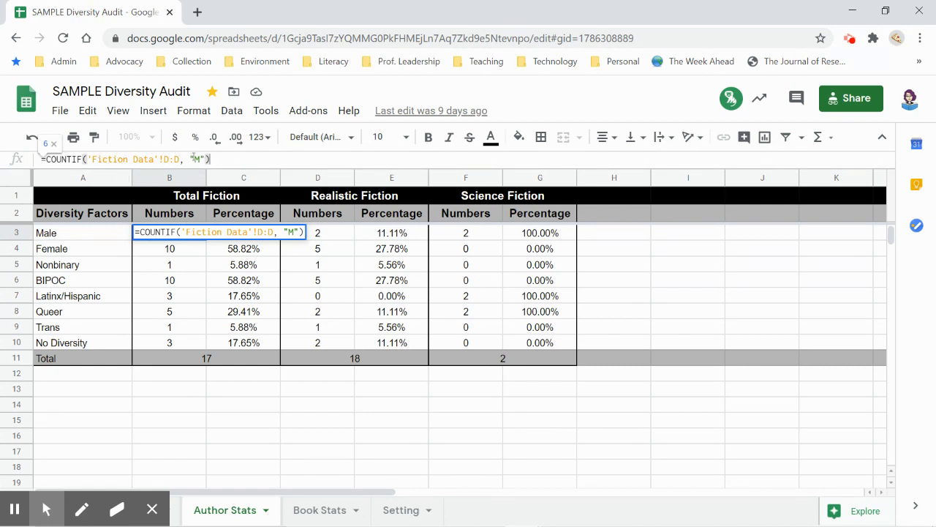
# Inspect the Total Fiction count formulas for Female, Nonbinary, BIPOC, Latinx/Hispanic and Queer authors.
pyautogui.click(170, 248)
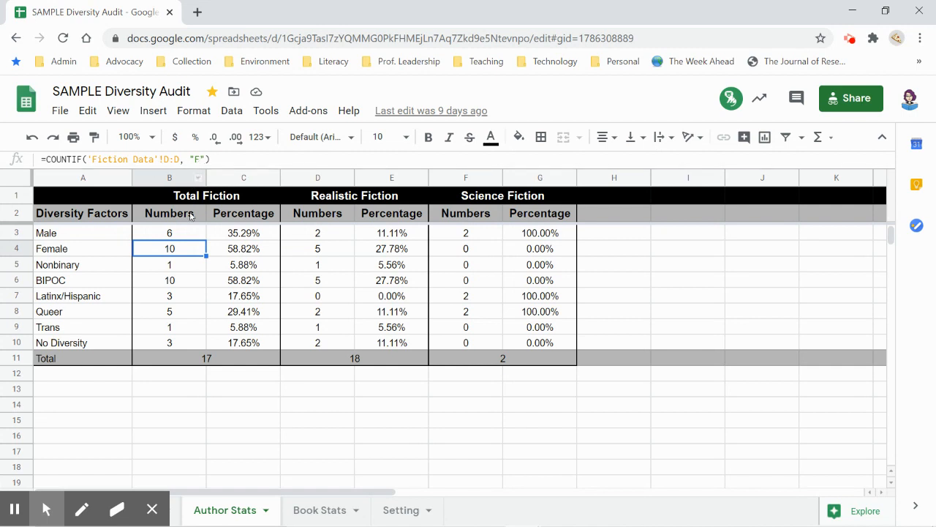
pyautogui.click(178, 265)
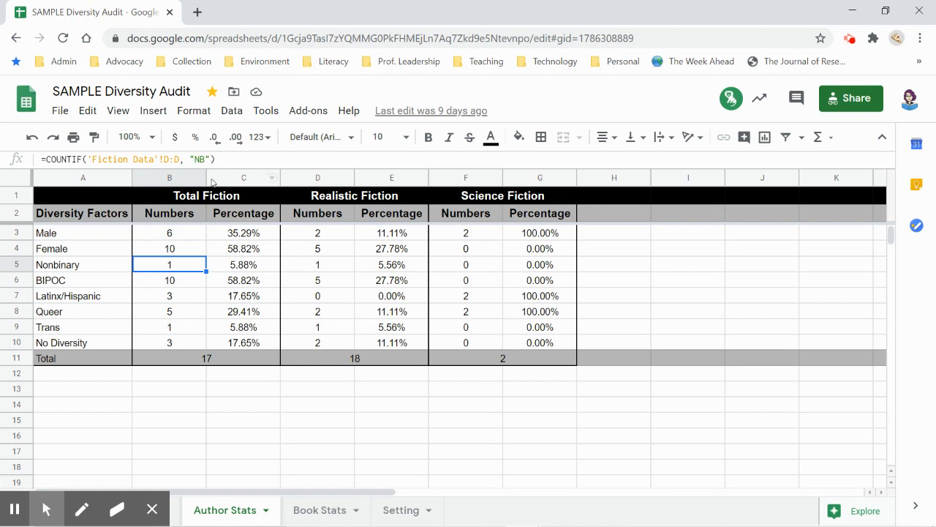
pyautogui.click(188, 284)
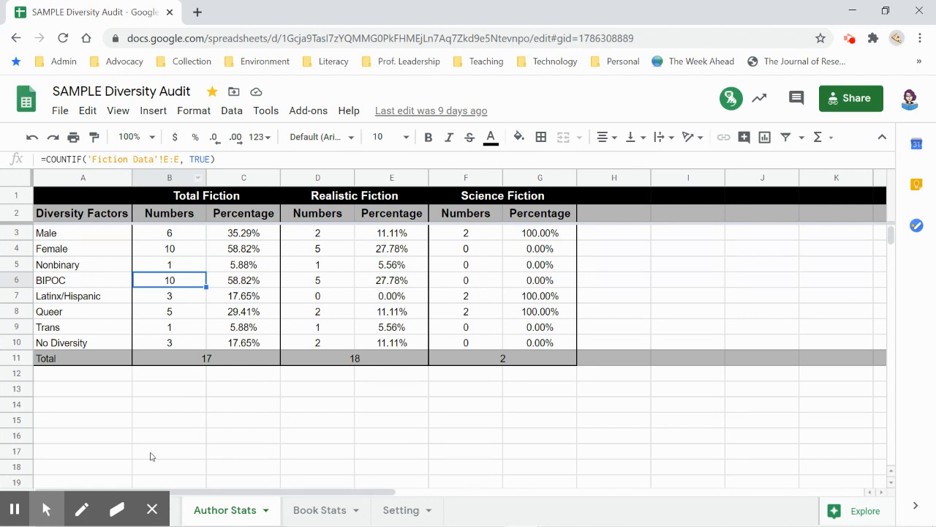
pyautogui.click(151, 505)
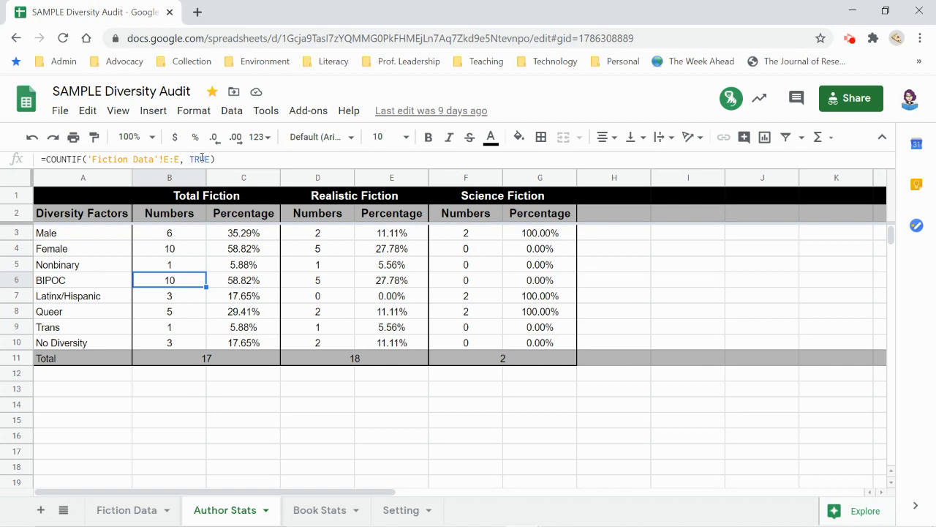
pyautogui.click(192, 304)
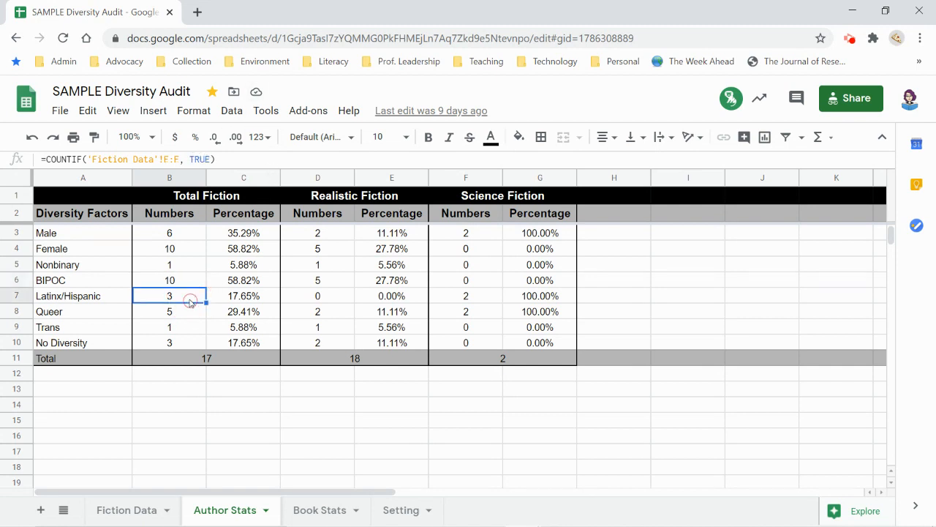
pyautogui.click(186, 317)
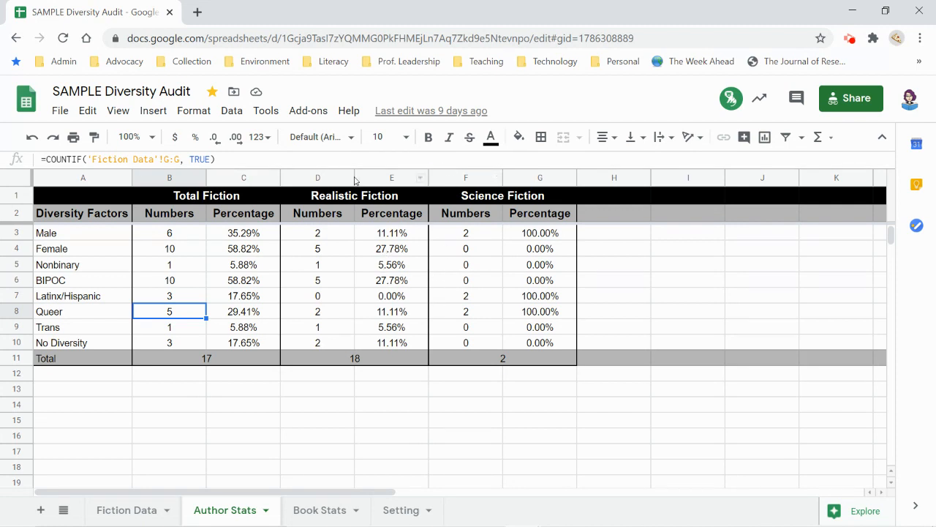
# Inspect the Realistic Fiction count formulas for Male and Female authors.
pyautogui.click(330, 232)
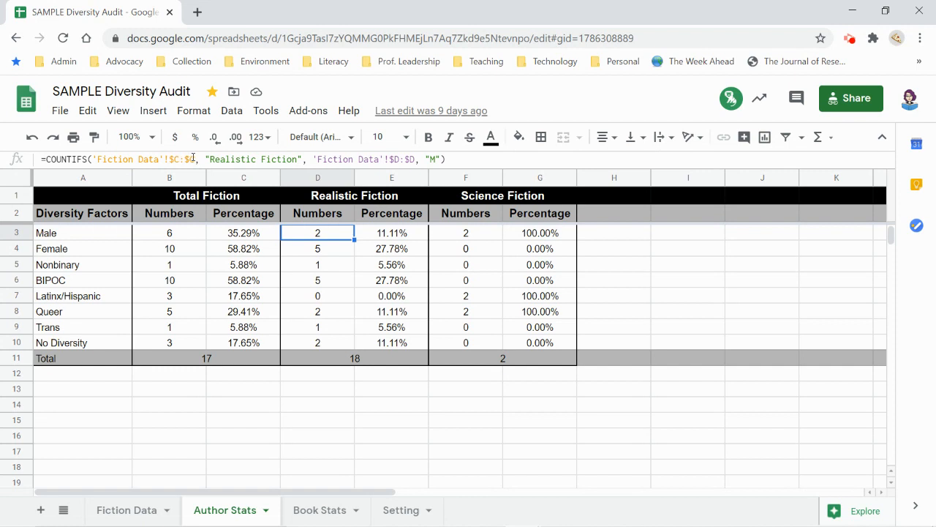
pyautogui.click(174, 159)
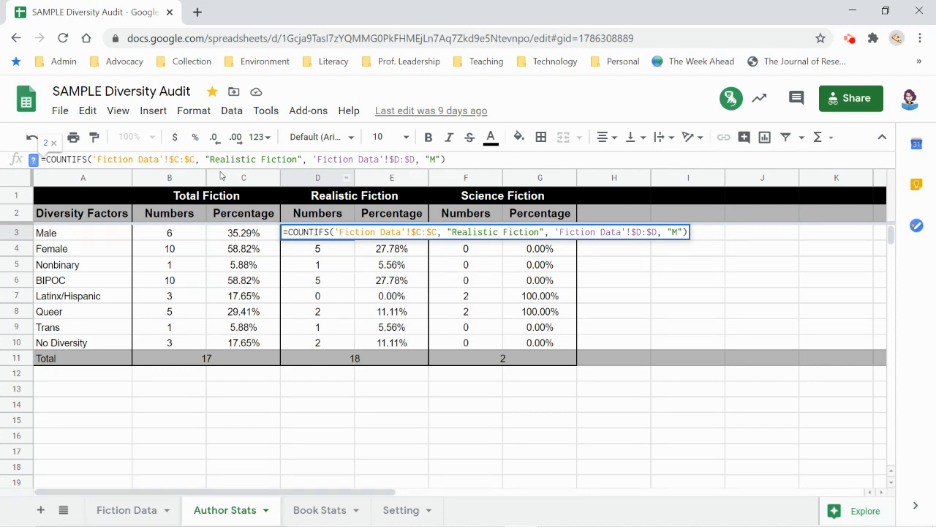
pyautogui.click(305, 249)
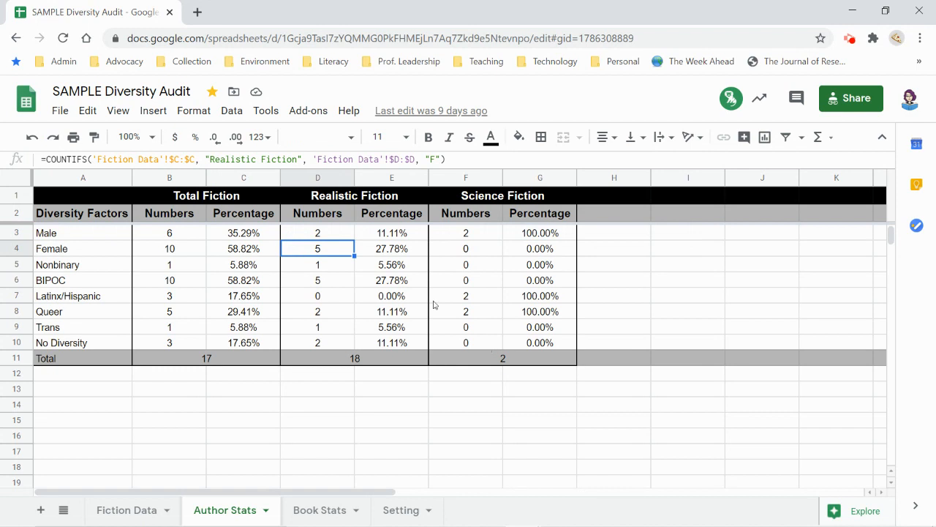
# Examine the genre criterion, gender column range and gender criterion inside the Realistic Fiction count formula for Male authors.
pyautogui.click(314, 234)
pyautogui.click(215, 160)
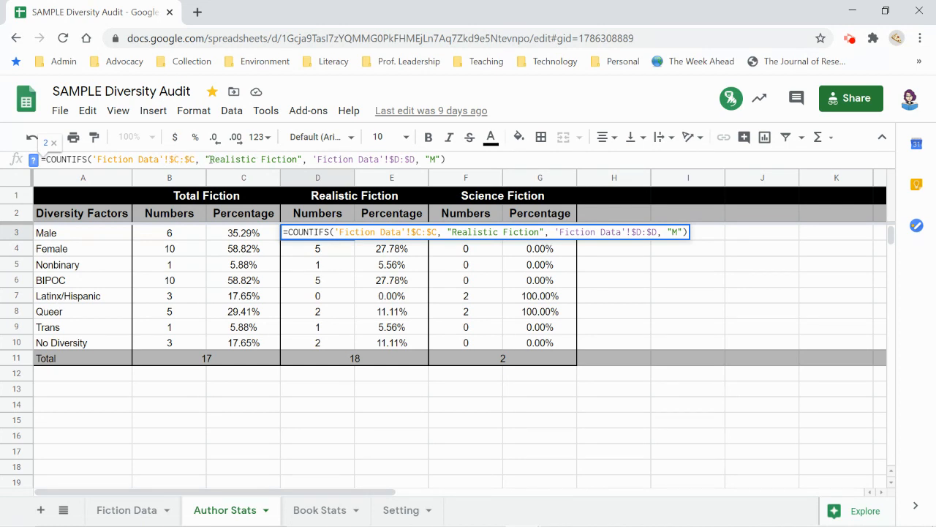
pyautogui.moveTo(210, 159); pyautogui.dragTo(296, 159)
pyautogui.click(297, 160)
pyautogui.click(307, 159)
pyautogui.click(392, 159)
pyautogui.click(433, 159)
pyautogui.doubleClick(432, 159)
pyautogui.click(348, 288)
pyautogui.click(321, 231)
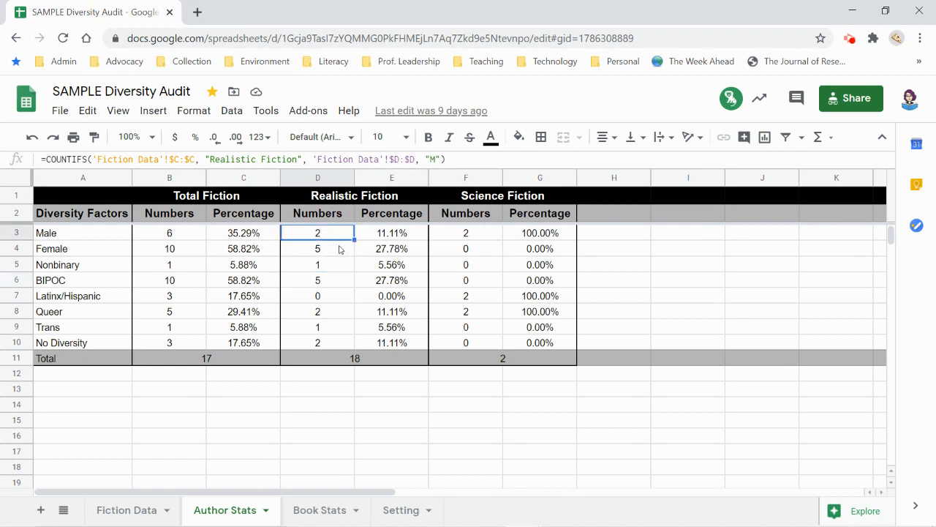
# Compare the Male author count formulas under Total Fiction, Realistic Fiction and Science Fiction.
pyautogui.click(151, 239)
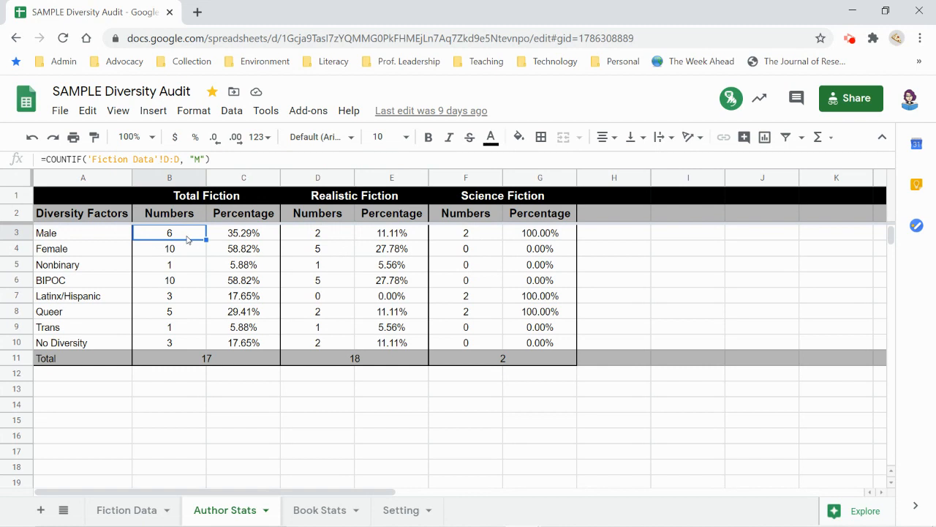
pyautogui.click(337, 234)
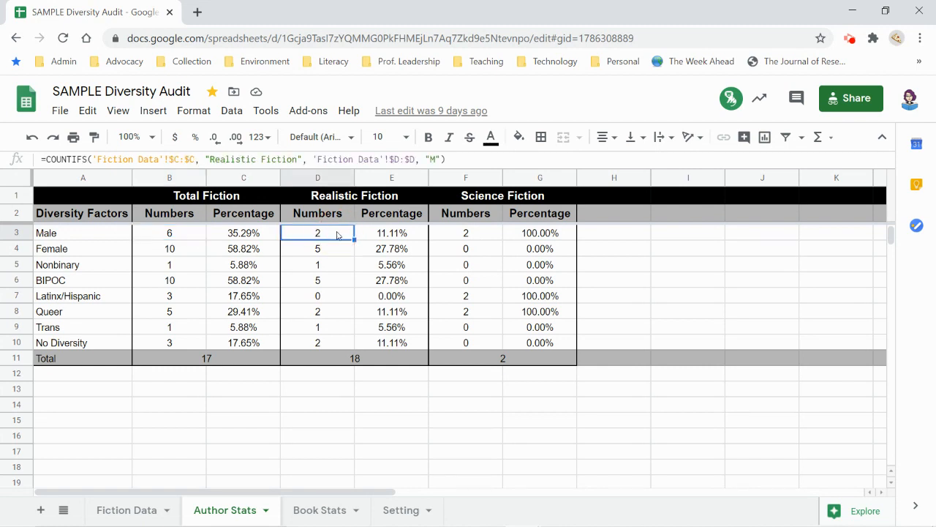
pyautogui.click(489, 236)
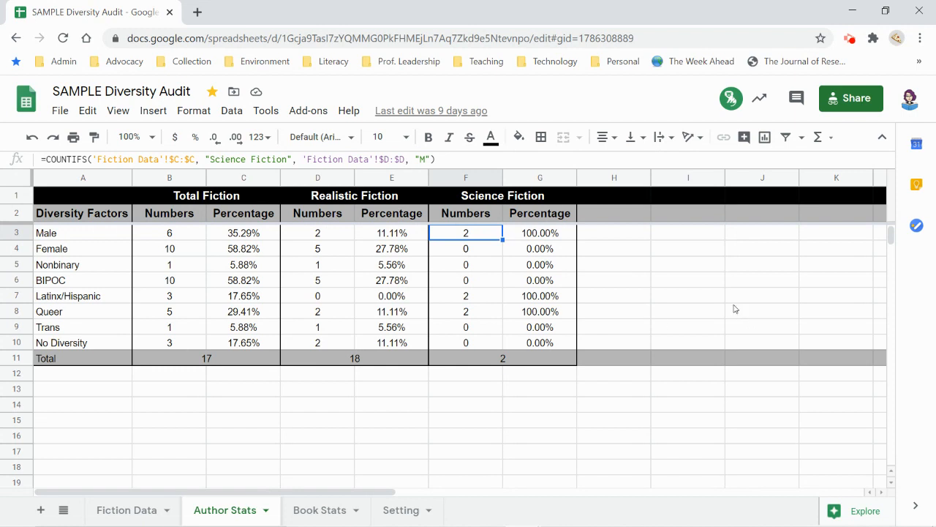
# Check the Realistic Fiction percentage formula for Male authors and the Total row cells for Total Fiction and Realistic Fiction.
pyautogui.click(387, 234)
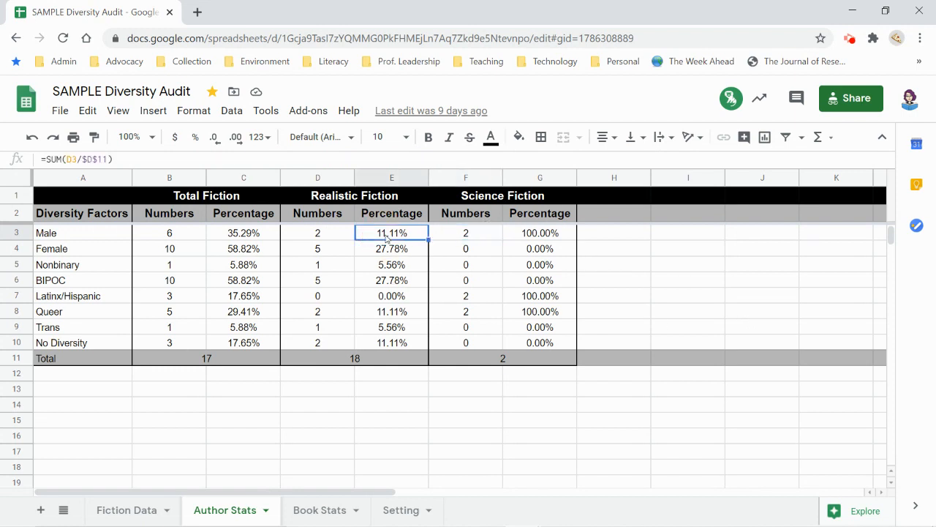
pyautogui.click(345, 361)
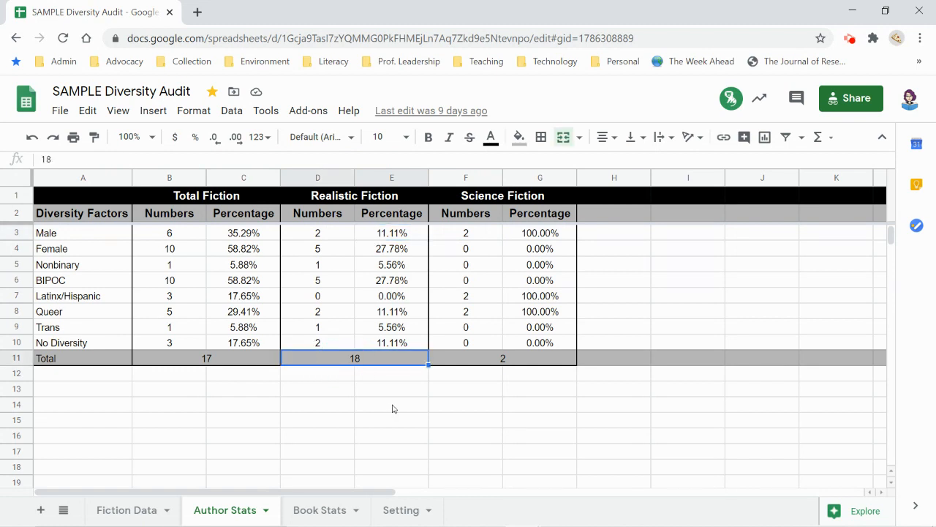
pyautogui.click(216, 360)
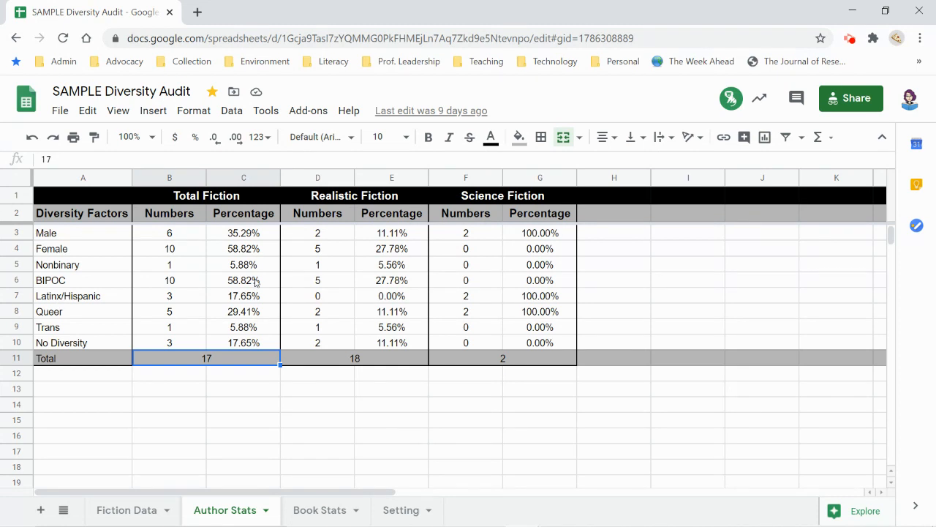
pyautogui.click(340, 363)
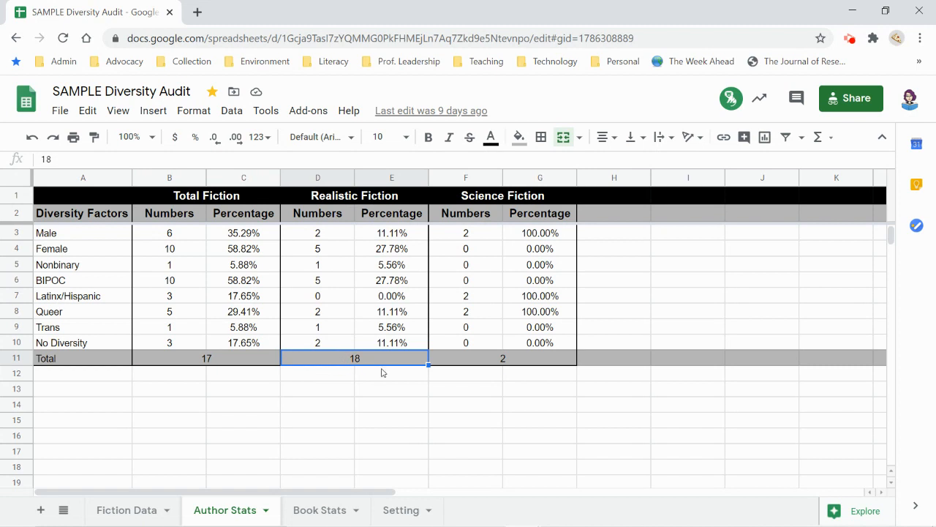
# Create a filter on the Fiction Data sheet and show only Realistic Fiction rows in the Genre/Section column.
pyautogui.click(143, 512)
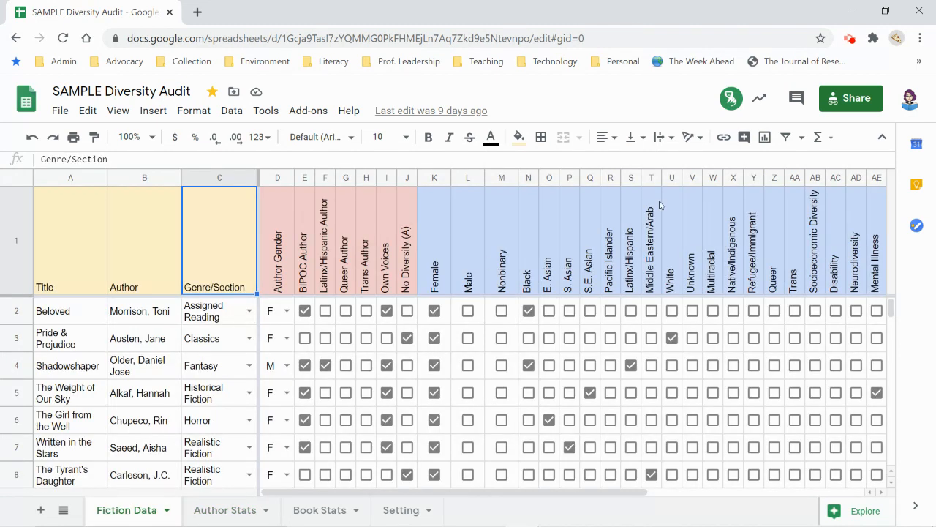
pyautogui.click(781, 138)
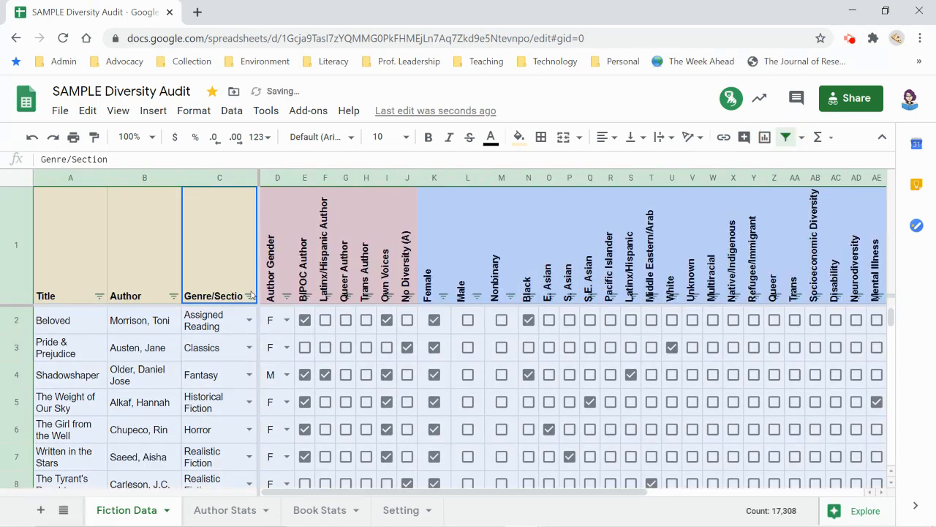
pyautogui.click(249, 295)
pyautogui.scroll(-4, 183, 353)
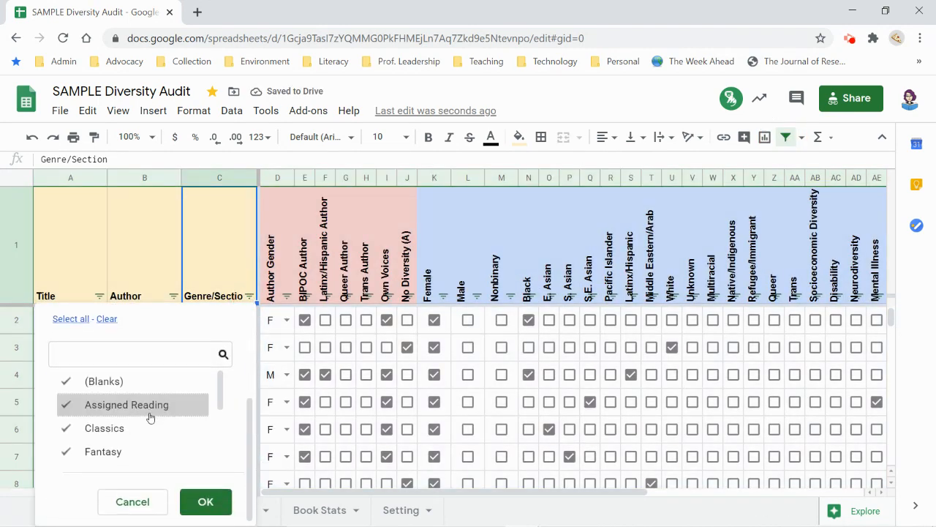
pyautogui.click(106, 318)
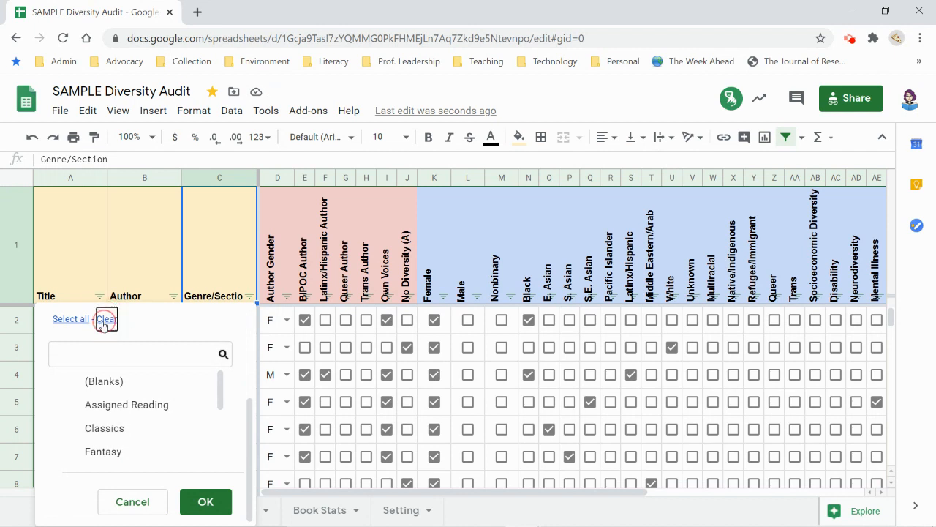
pyautogui.scroll(-3, 103, 446)
pyautogui.click(119, 406)
pyautogui.click(192, 499)
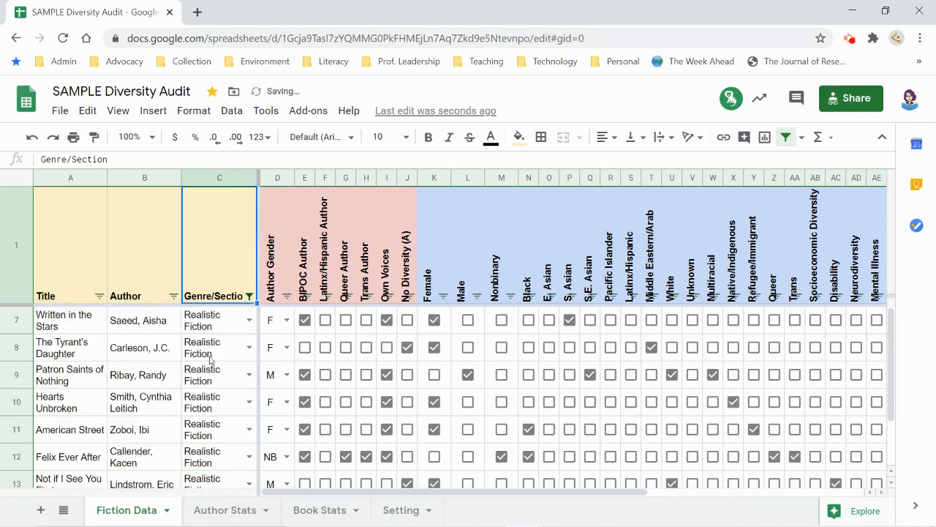
# Select all the filtered Realistic Fiction titles to count them, and turn off the filter on the Fiction Data sheet.
pyautogui.click(130, 358)
pyautogui.scroll(-2, 127, 363)
pyautogui.scroll(2, 125, 363)
pyautogui.moveTo(59, 322); pyautogui.dragTo(78, 430)
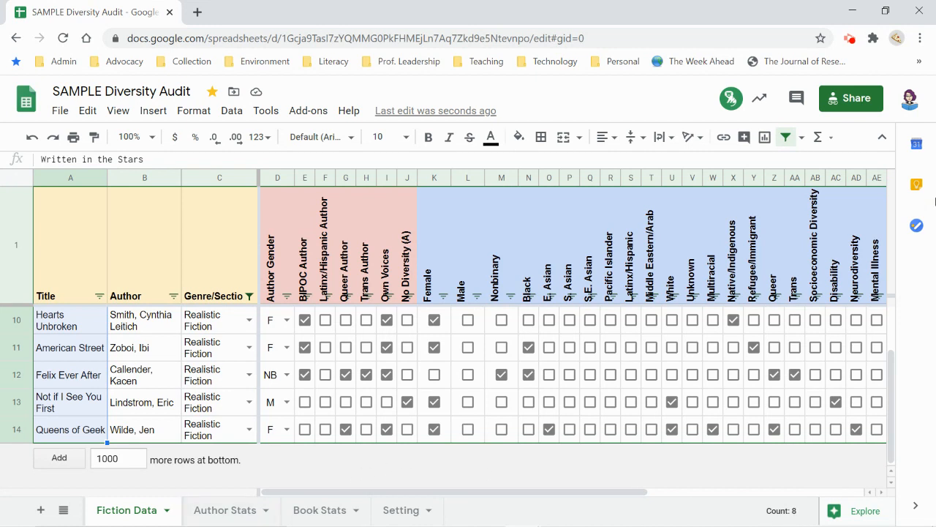
pyautogui.click(787, 139)
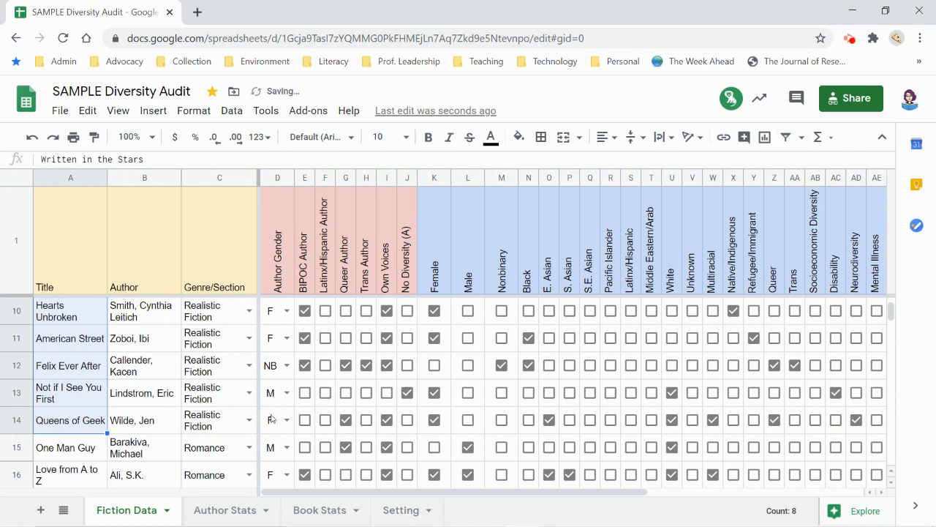
# Set the Realistic Fiction total on the Author Stats sheet to 8.
pyautogui.click(228, 509)
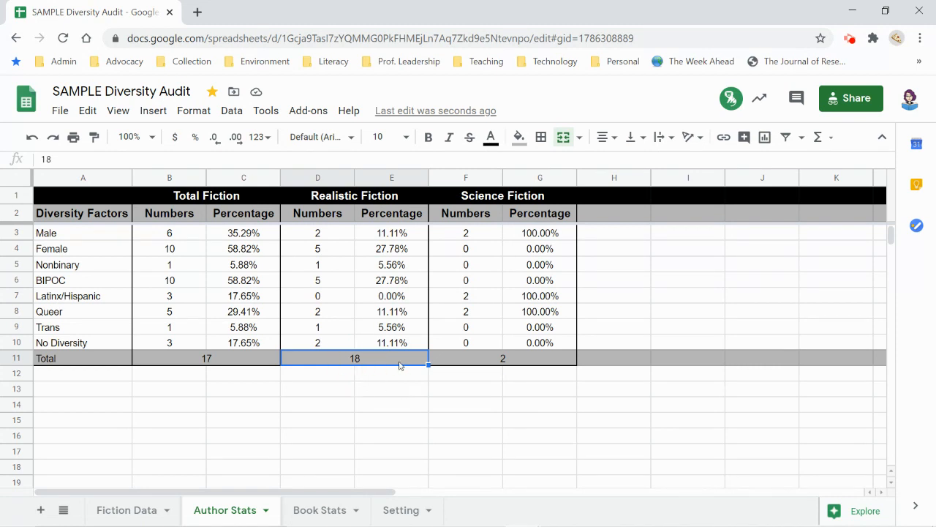
pyautogui.write('8')
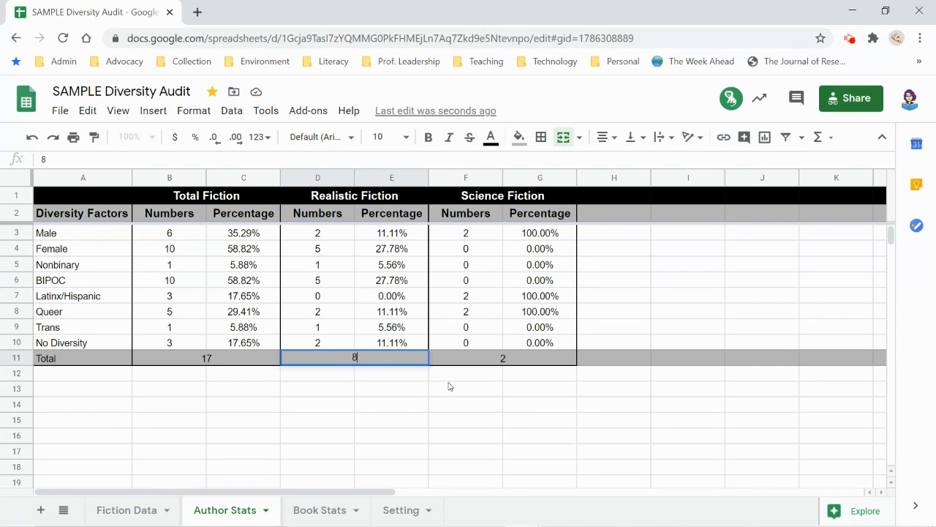
pyautogui.click(442, 388)
pyautogui.click(390, 361)
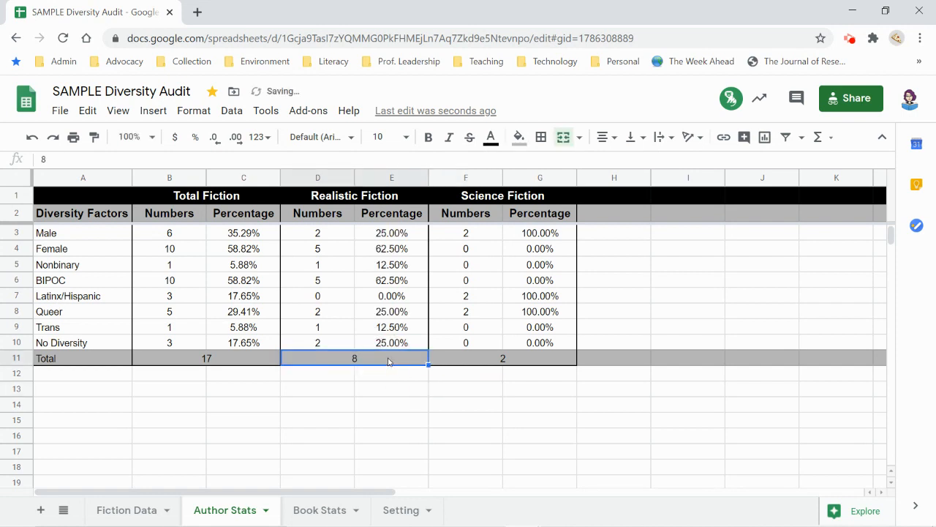
# Check the Realistic Fiction percentage formulas for BIPOC and Male authors against the Male count and the Total cell.
pyautogui.click(406, 281)
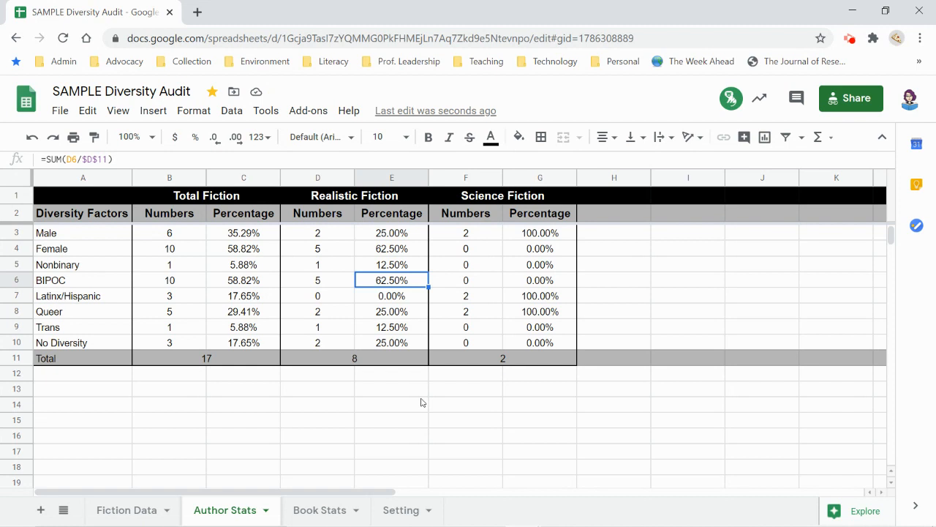
pyautogui.click(373, 360)
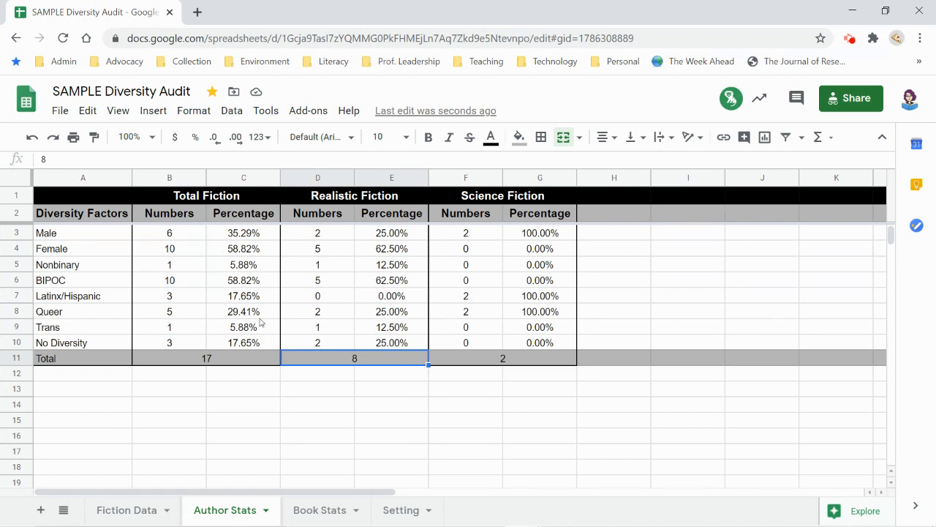
pyautogui.click(386, 239)
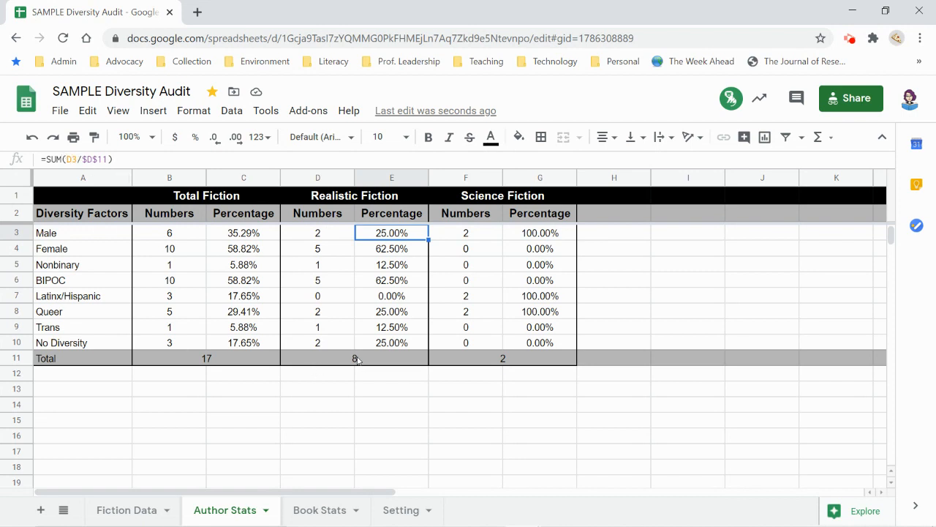
pyautogui.click(320, 235)
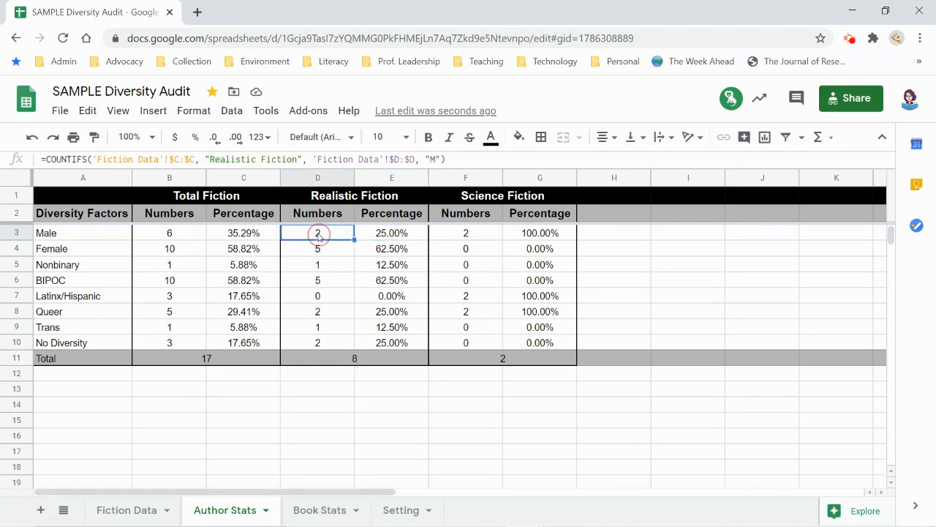
pyautogui.click(371, 235)
pyautogui.click(319, 235)
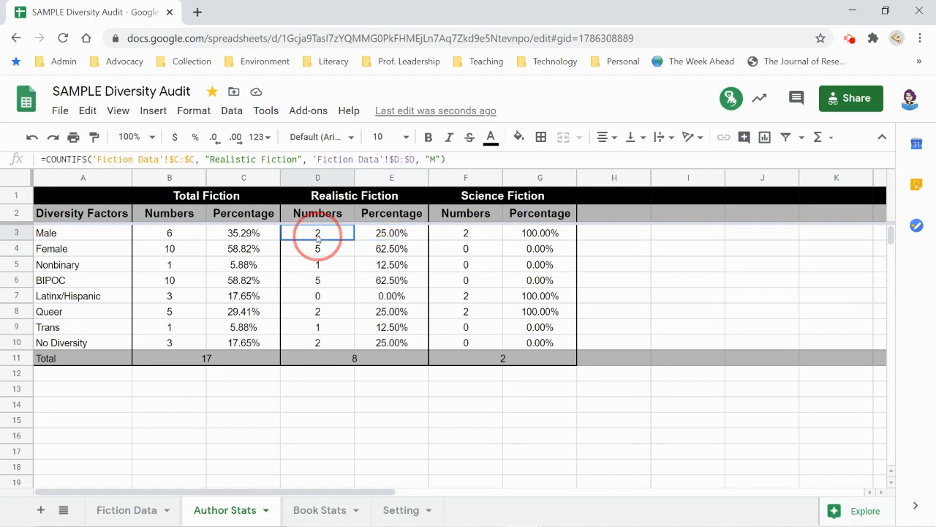
pyautogui.click(381, 237)
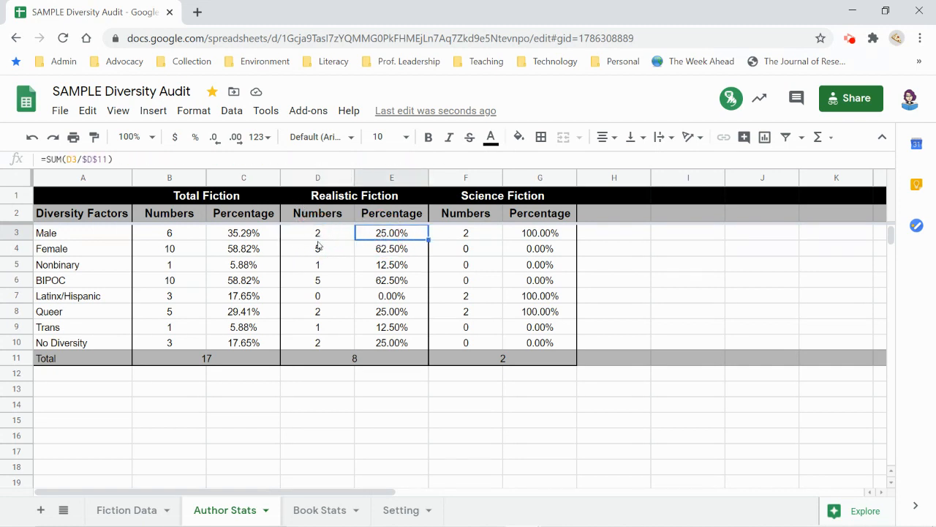
pyautogui.click(364, 362)
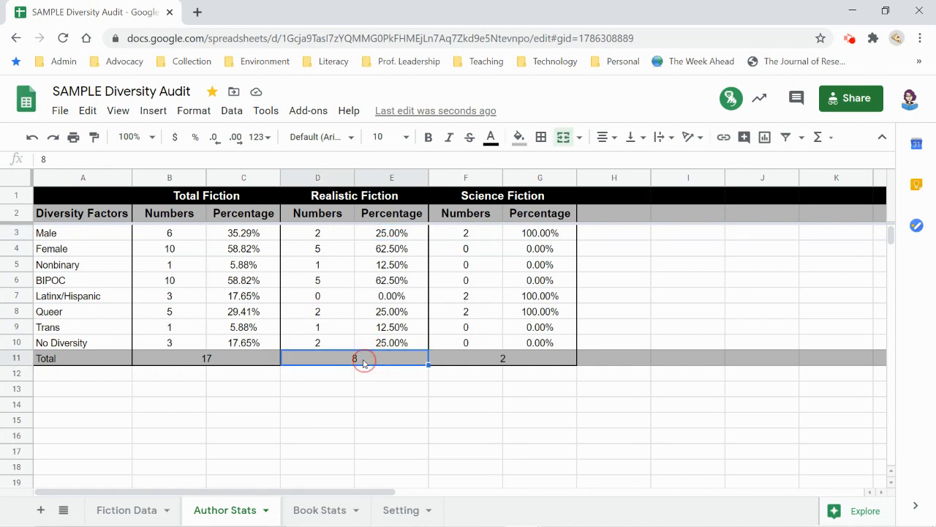
pyautogui.click(404, 232)
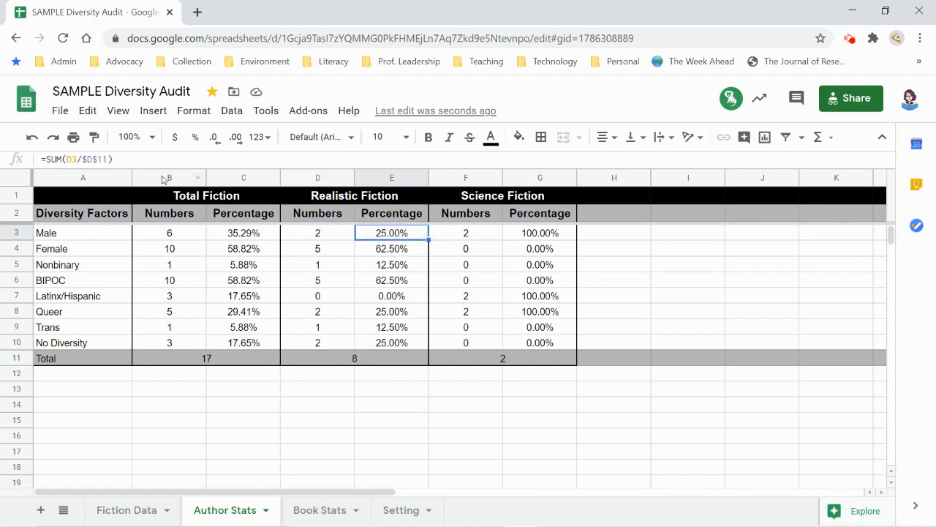
# Fill the Male authors' Realistic Fiction percentage formula down the column through the No Diversity row.
pyautogui.click(89, 161)
pyautogui.click(404, 264)
pyautogui.click(415, 233)
pyautogui.moveTo(429, 239); pyautogui.dragTo(420, 339)
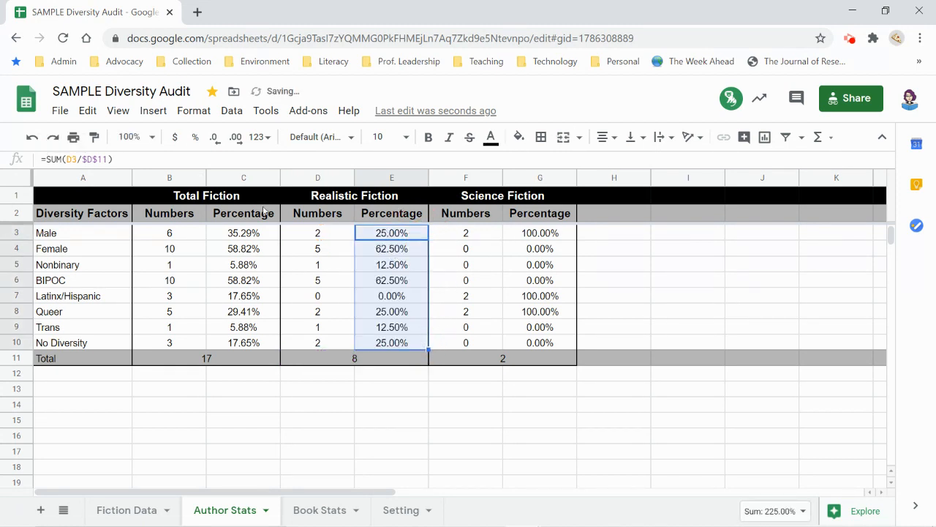
# Compare the Realistic Fiction count and percentage formulas for Female, Nonbinary and BIPOC authors, along with the Total cell.
pyautogui.click(342, 360)
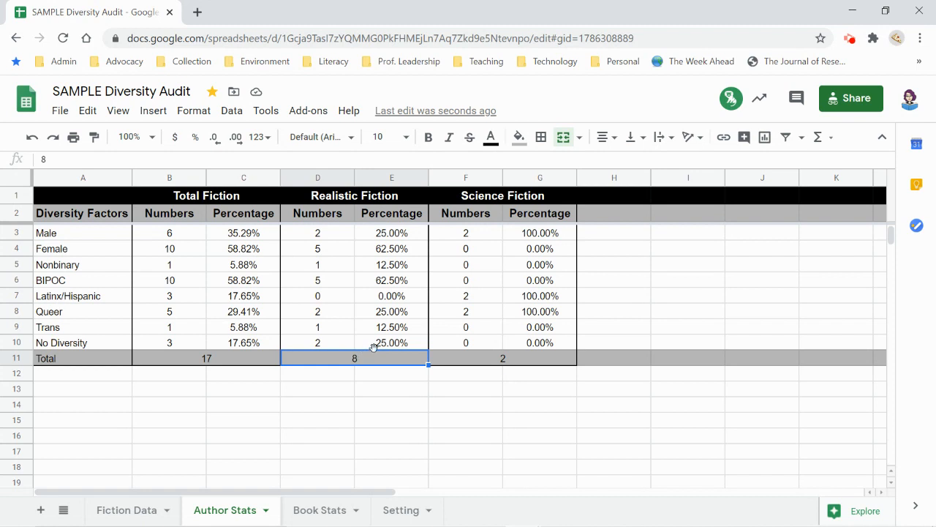
pyautogui.click(337, 252)
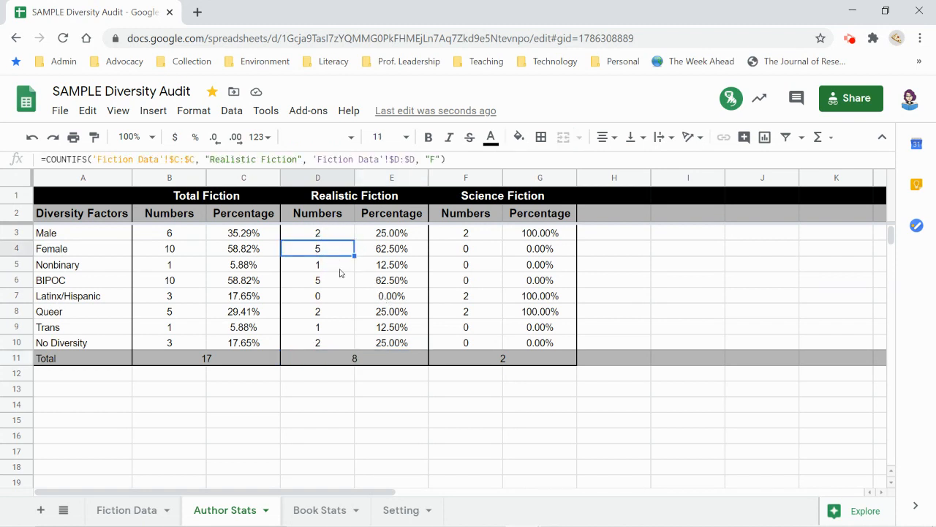
pyautogui.click(387, 256)
pyautogui.click(325, 251)
pyautogui.click(370, 268)
pyautogui.click(336, 268)
pyautogui.click(408, 279)
pyautogui.click(331, 281)
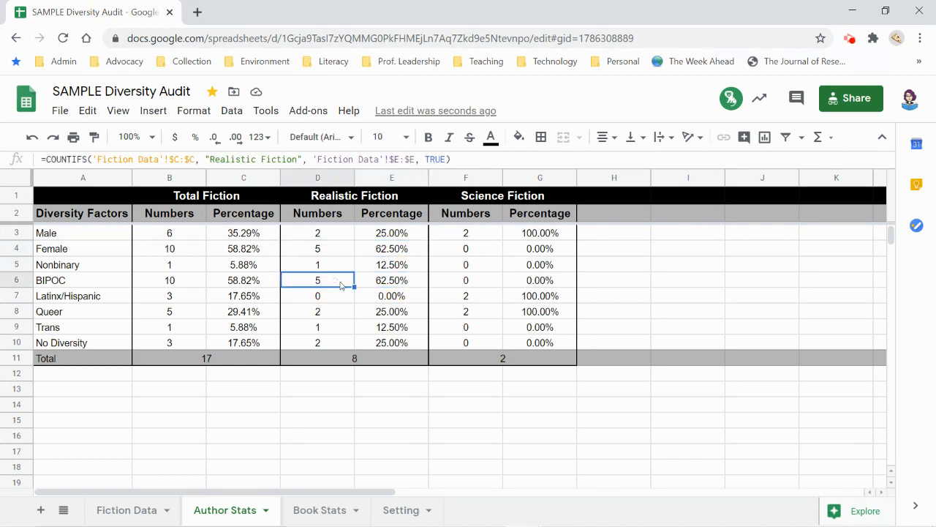
pyautogui.click(356, 360)
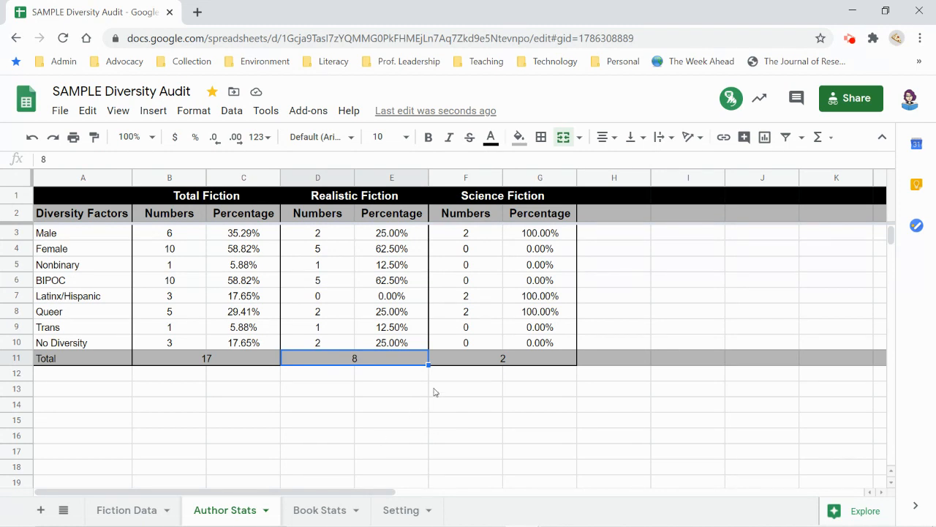
# Review the diversity factors on the Book Stats sheet and check the Realistic Fiction cell in the Total row.
pyautogui.click(327, 511)
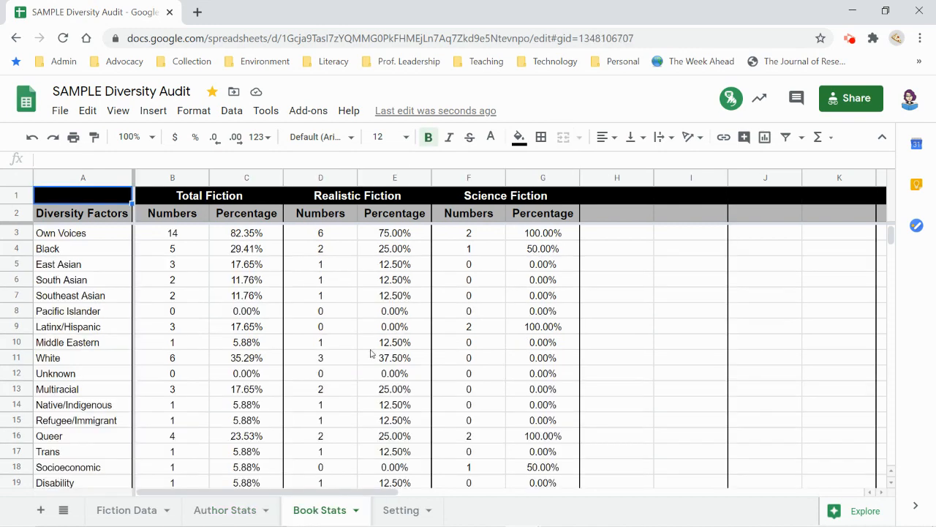
pyautogui.scroll(-1, 371, 354)
pyautogui.scroll(-1, 371, 353)
pyautogui.scroll(2, 370, 353)
pyautogui.scroll(-5, 371, 353)
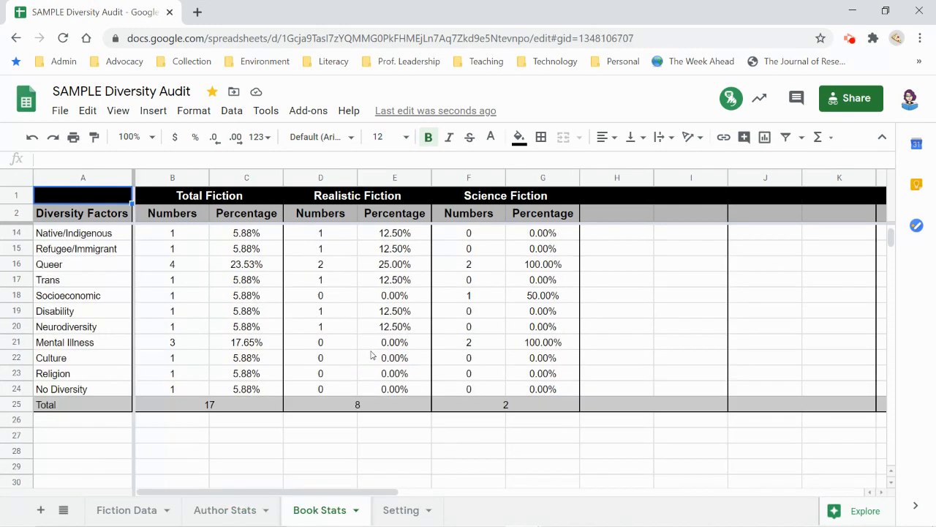
pyautogui.click(370, 343)
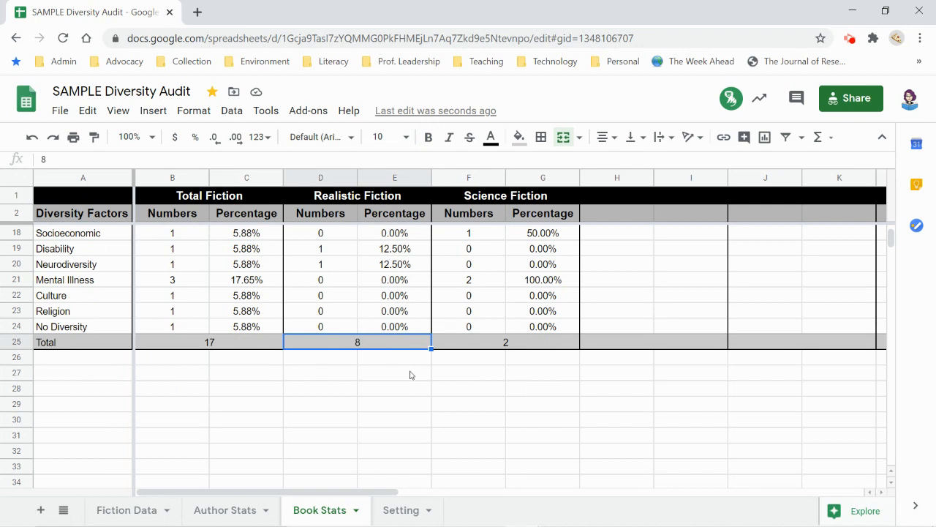
pyautogui.scroll(5, 395, 355)
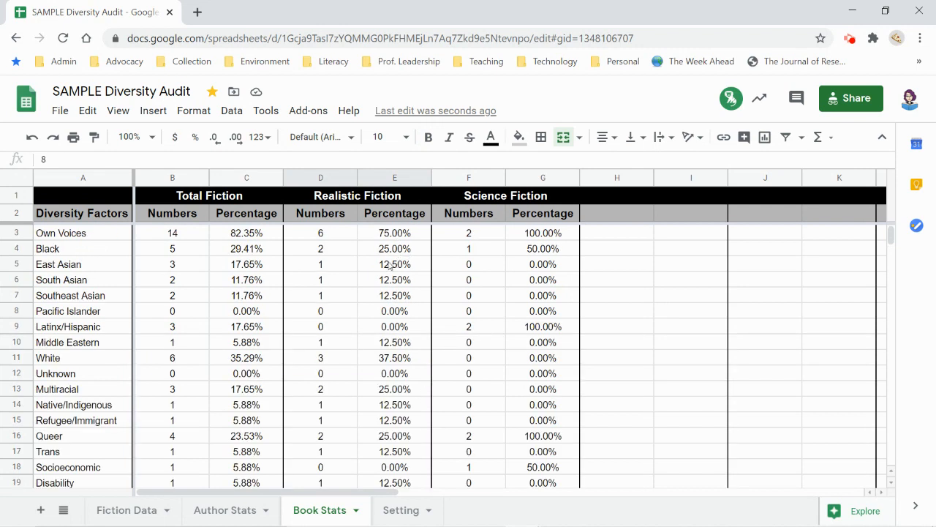
# Examine the Realistic Fiction percentage formulas for Own Voices and East Asian on the Book Stats sheet.
pyautogui.click(379, 234)
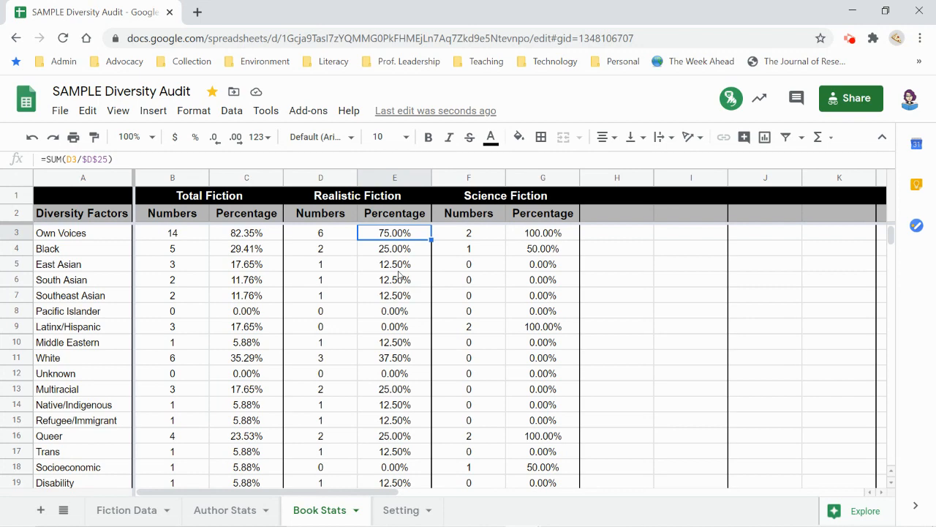
pyautogui.click(399, 268)
pyautogui.click(378, 239)
pyautogui.scroll(-3, 373, 336)
pyautogui.scroll(3, 348, 342)
pyautogui.click(402, 268)
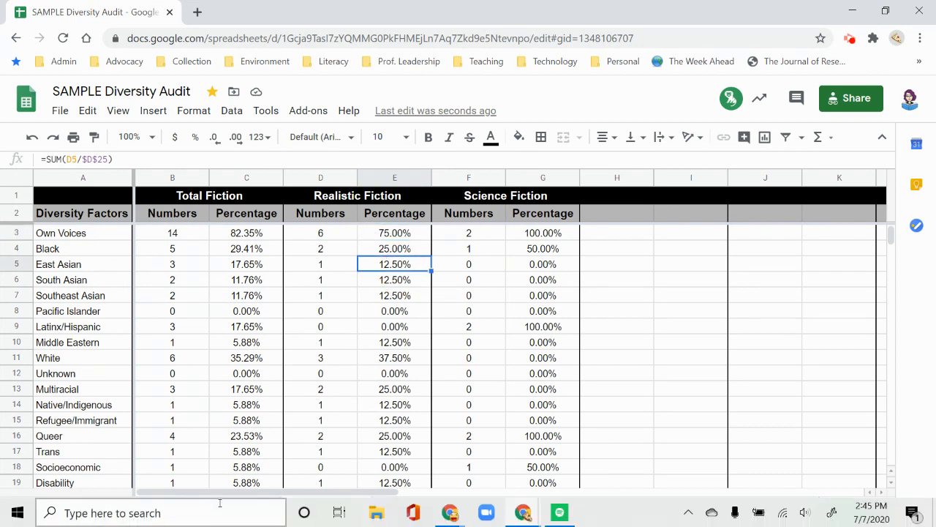
# Compare the Author Stats sheet with the longer list of diversity factors on the Book Stats sheet.
pyautogui.click(234, 509)
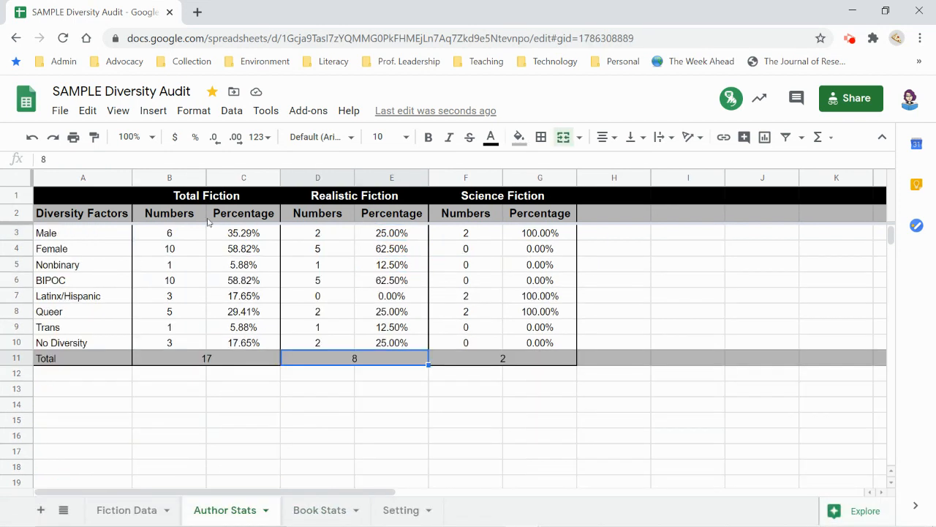
pyautogui.click(341, 508)
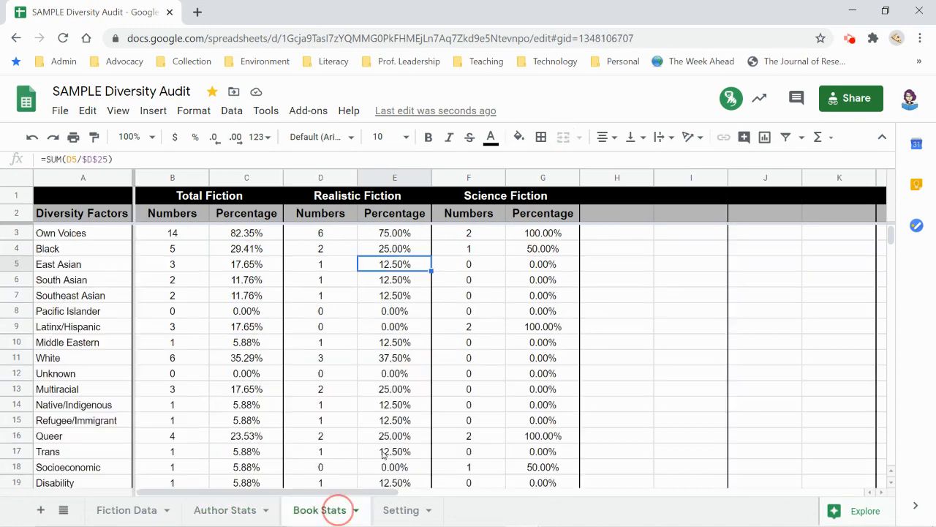
pyautogui.scroll(-3, 507, 287)
pyautogui.scroll(3, 498, 278)
# Examine the Science Fiction count formula for Own Voices on Book Stats, focusing on its "Science Fiction" genre criterion.
pyautogui.click(482, 239)
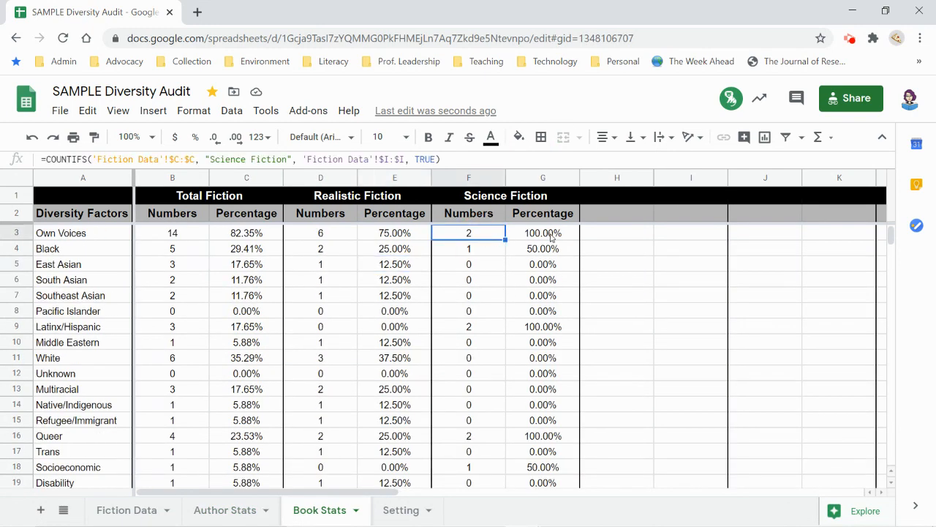
pyautogui.click(174, 159)
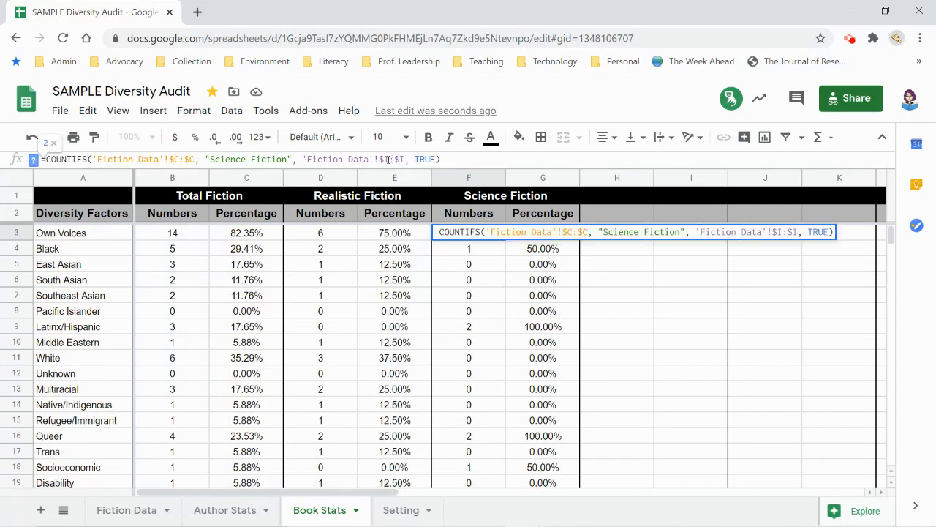
pyautogui.moveTo(540, 276); pyautogui.dragTo(530, 294)
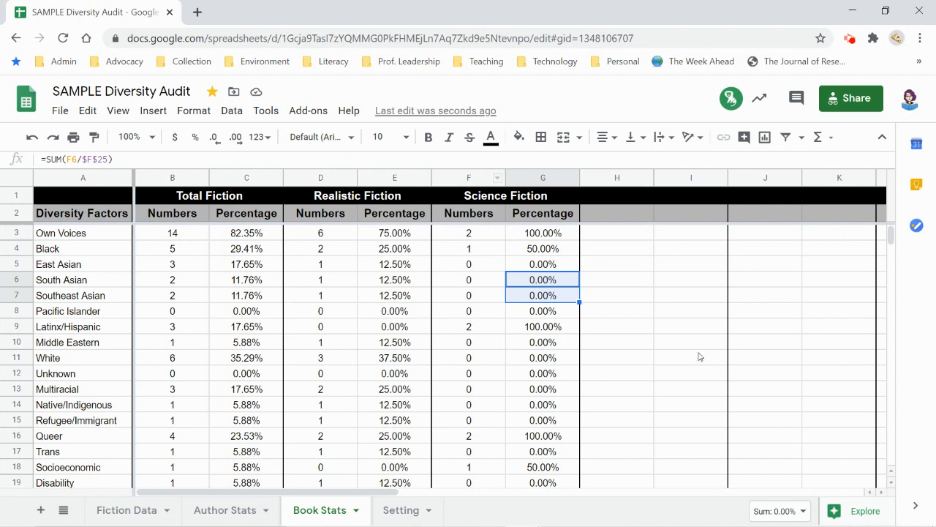
pyautogui.click(619, 240)
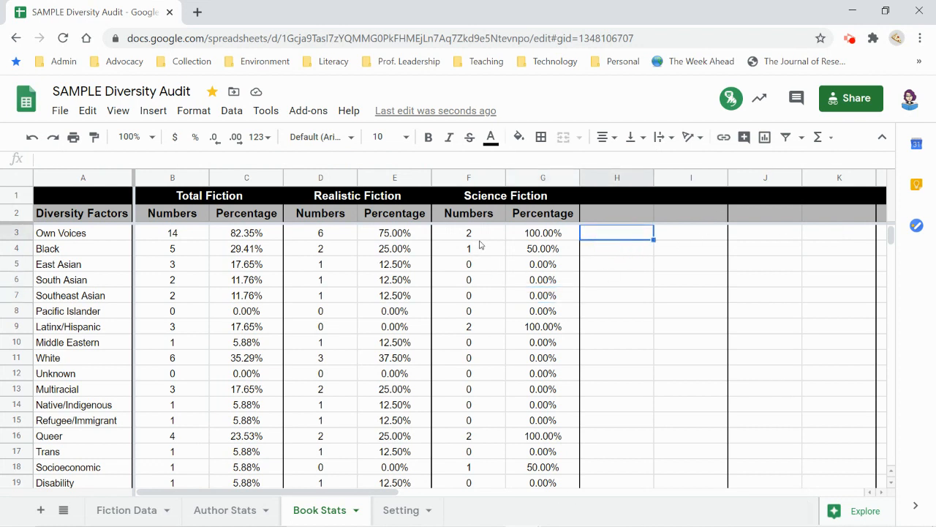
pyautogui.click(491, 235)
pyautogui.click(243, 159)
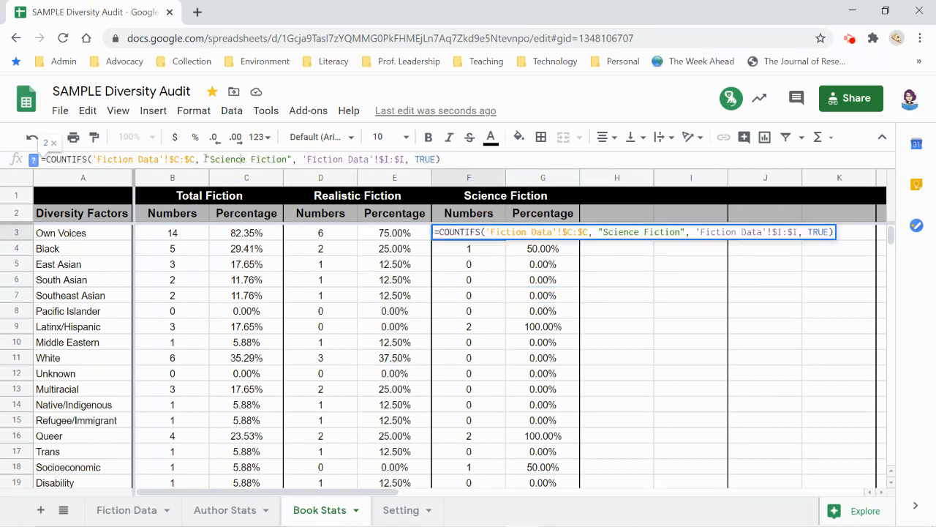
pyautogui.moveTo(211, 158); pyautogui.dragTo(290, 158)
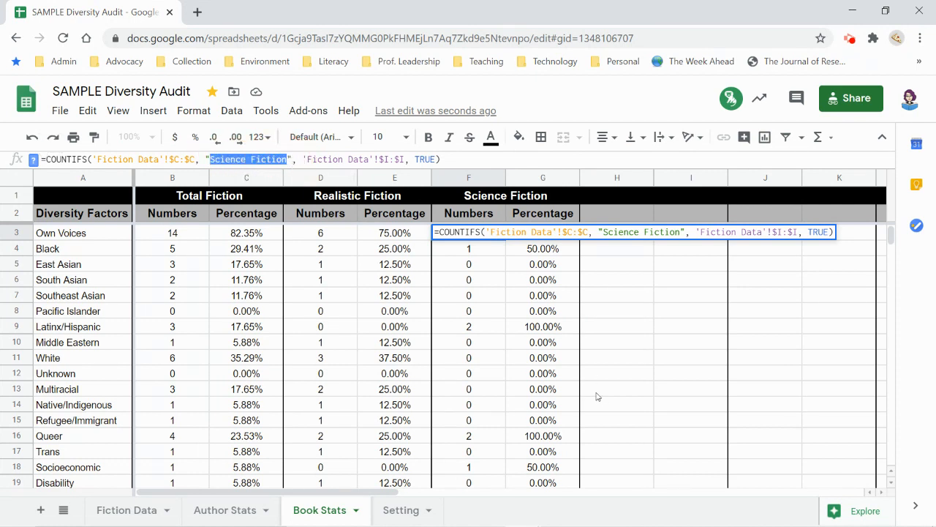
pyautogui.click(523, 348)
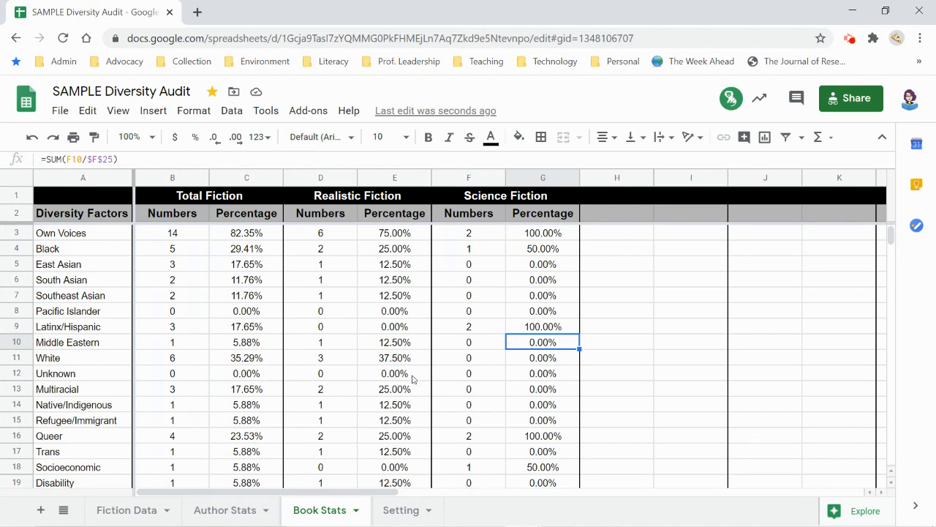
# Examine the Qatar count formula on the Setting sheet, focusing on the asterisks around its "*Qatar*" criterion.
pyautogui.click(401, 510)
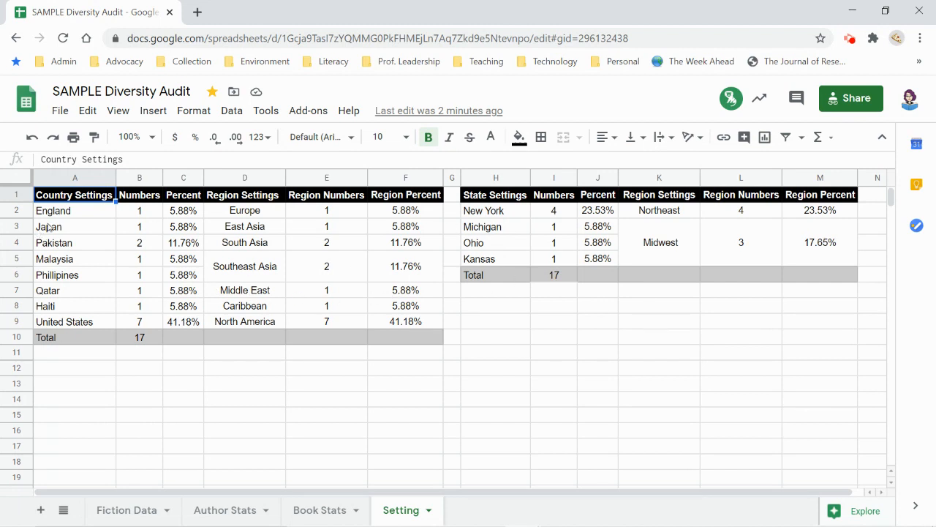
pyautogui.click(66, 260)
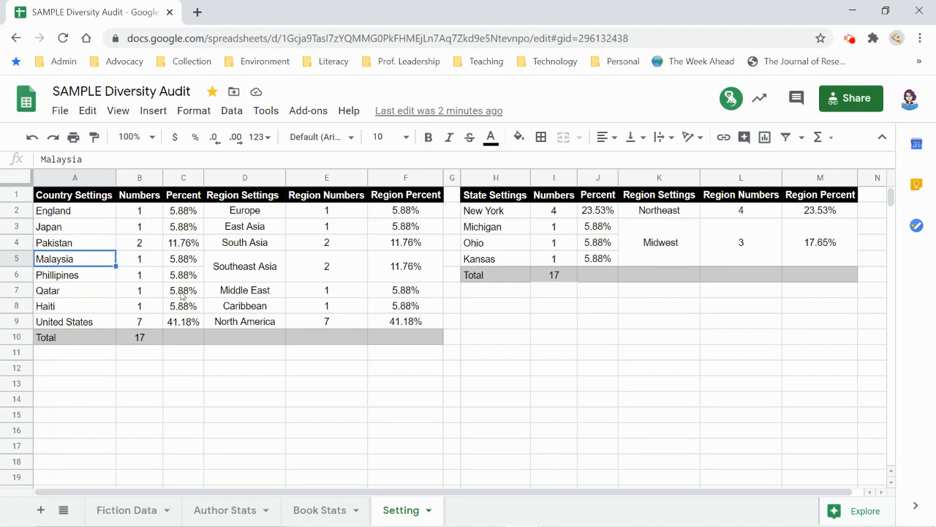
pyautogui.click(83, 291)
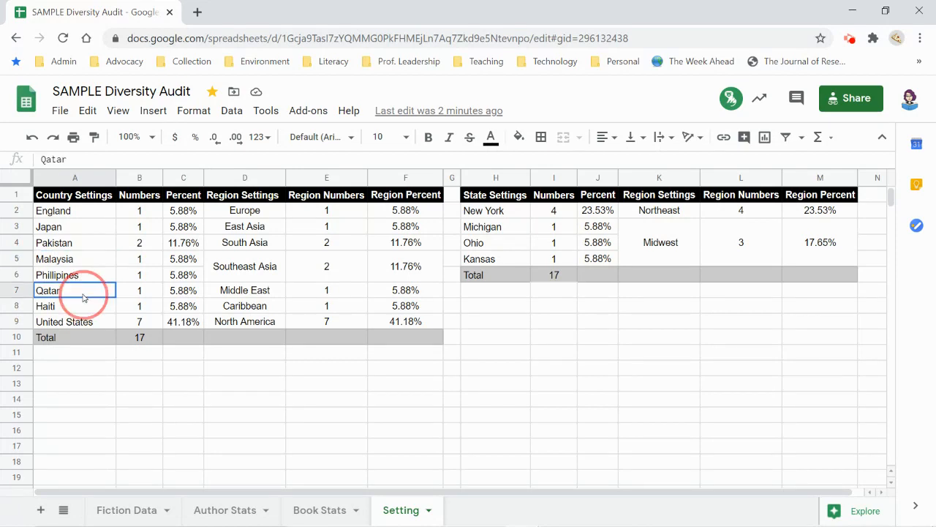
pyautogui.click(128, 295)
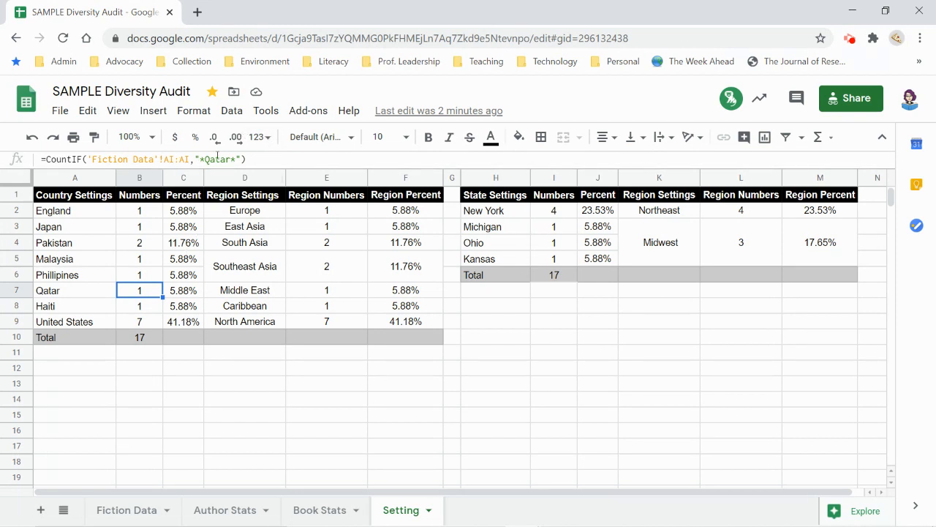
pyautogui.click(201, 159)
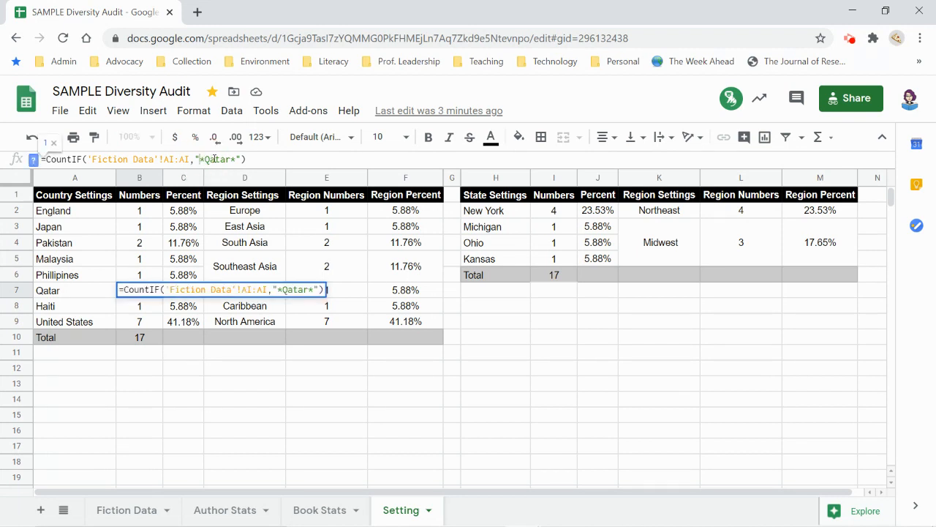
pyautogui.click(205, 159)
pyautogui.click(237, 159)
# Check the Additional Info entry for Love from A to Z on Fiction Data against the Qatar row on Setting.
pyautogui.click(142, 511)
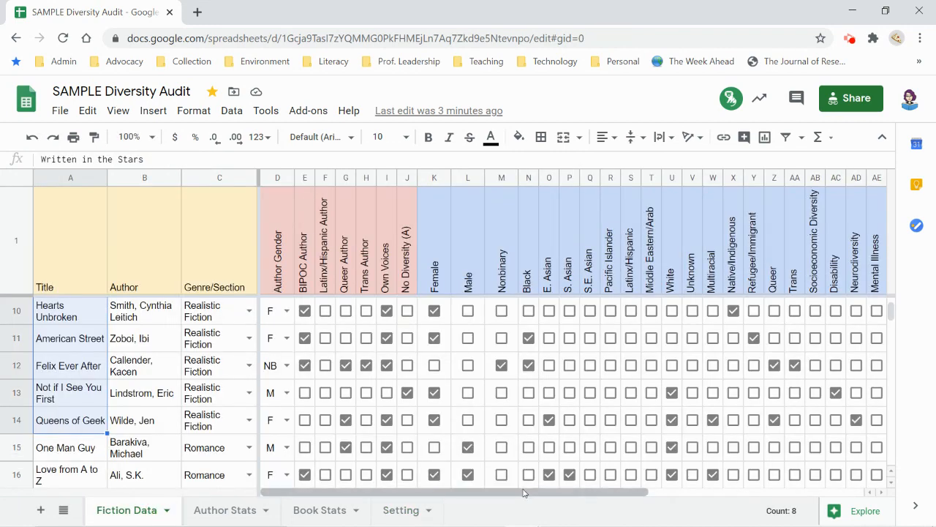
pyautogui.click(523, 492)
pyautogui.scroll(-1, 795, 422)
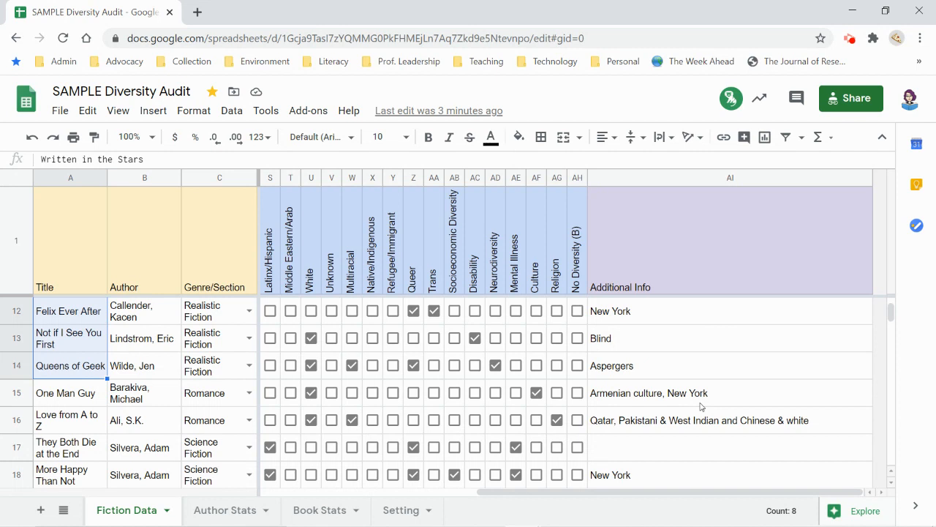
pyautogui.click(646, 429)
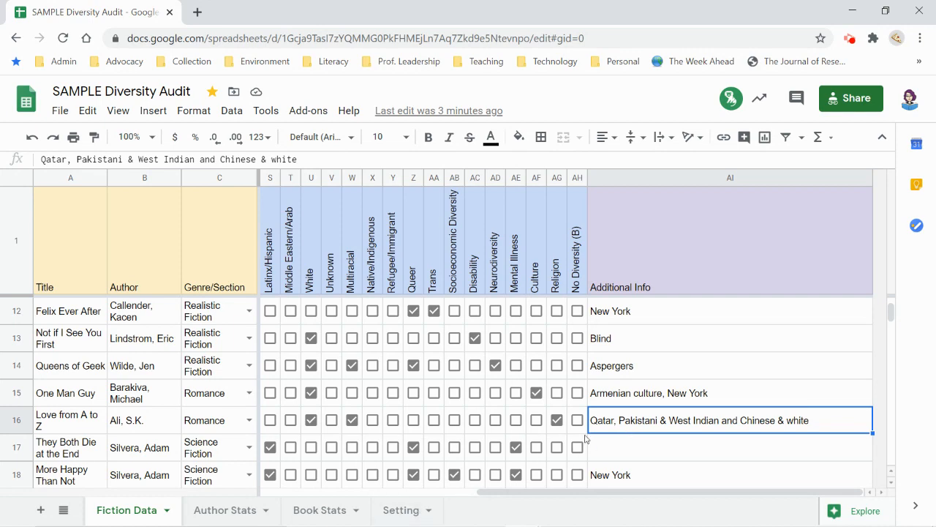
pyautogui.click(406, 510)
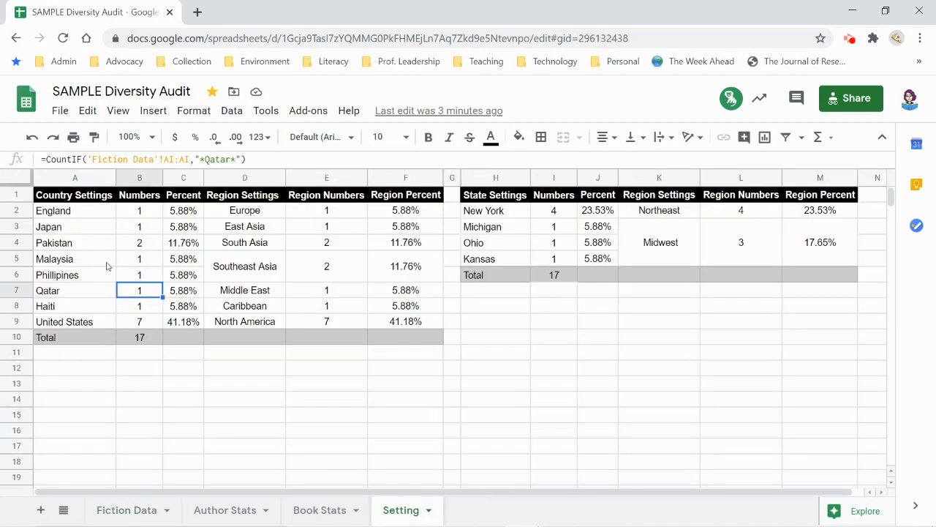
pyautogui.click(124, 510)
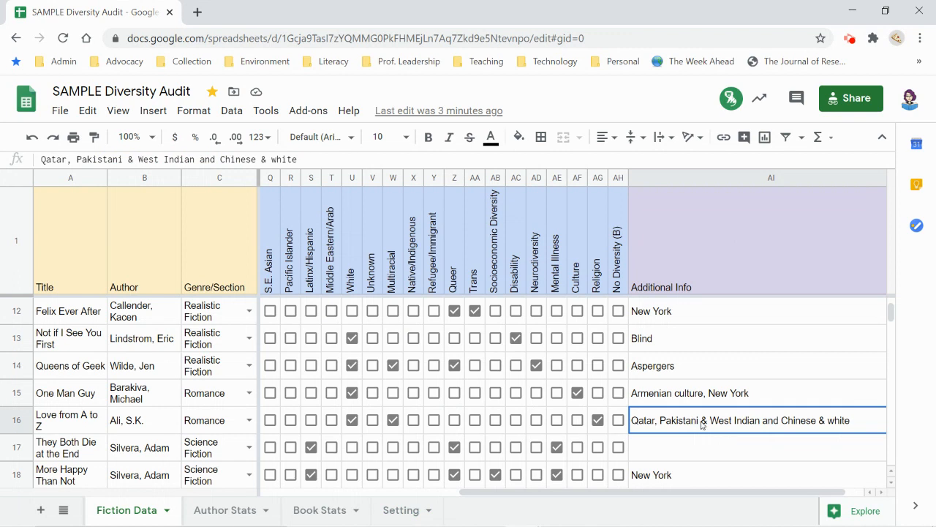
# Return to the Setting sheet to recheck the Qatar formula's wildcard text and the Total cell for country settings.
pyautogui.click(415, 510)
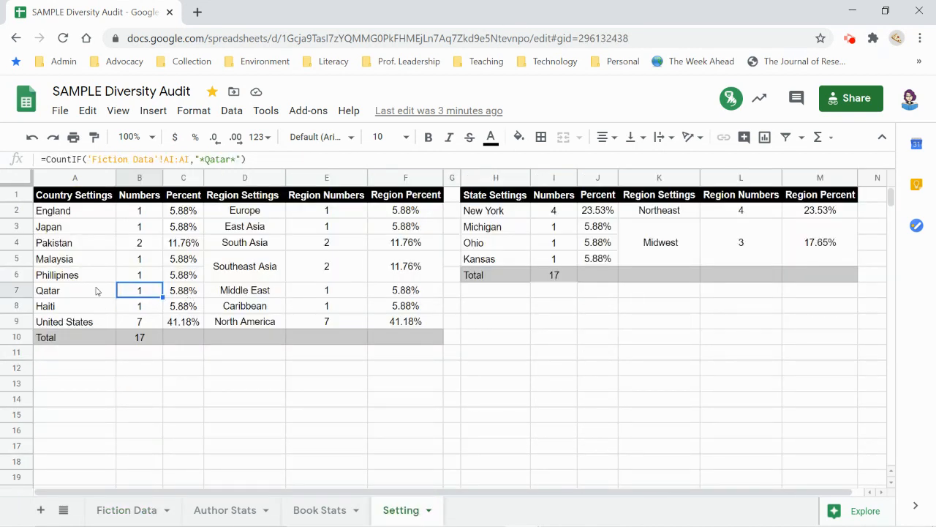
pyautogui.click(81, 291)
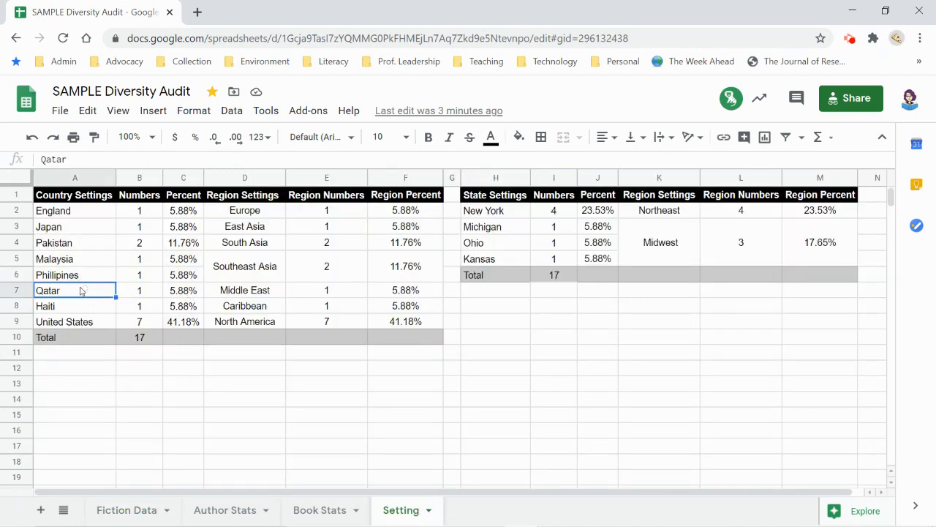
pyautogui.doubleClick(149, 295)
pyautogui.moveTo(199, 159); pyautogui.dragTo(208, 160)
pyautogui.click(208, 158)
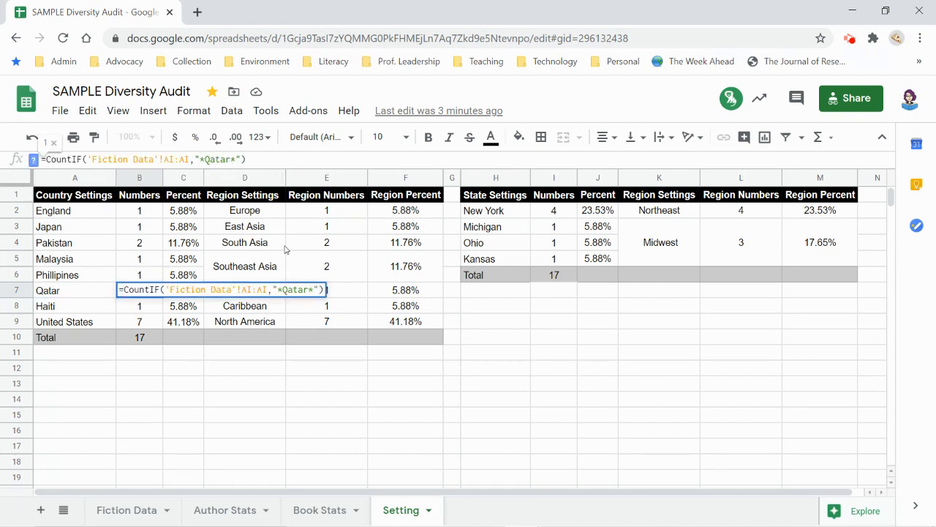
pyautogui.click(246, 313)
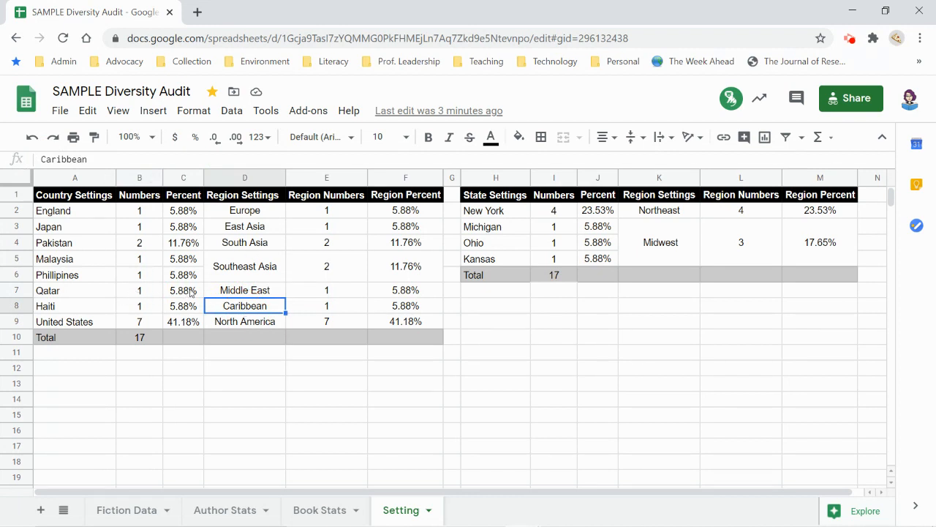
pyautogui.click(136, 337)
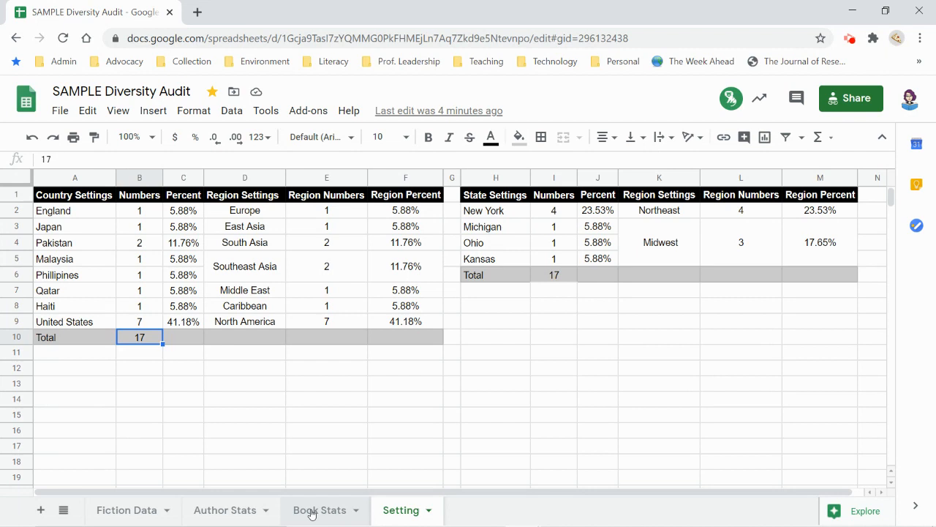
# Review the author, book diversity and Additional Info columns across the Fiction Data sheet, with a brief look at Book Stats.
pyautogui.click(128, 510)
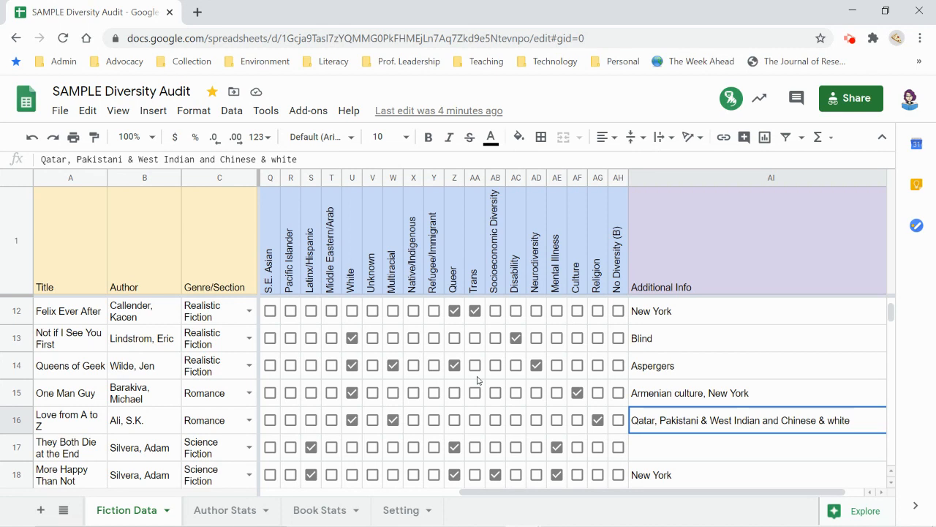
pyautogui.moveTo(522, 494); pyautogui.dragTo(294, 497)
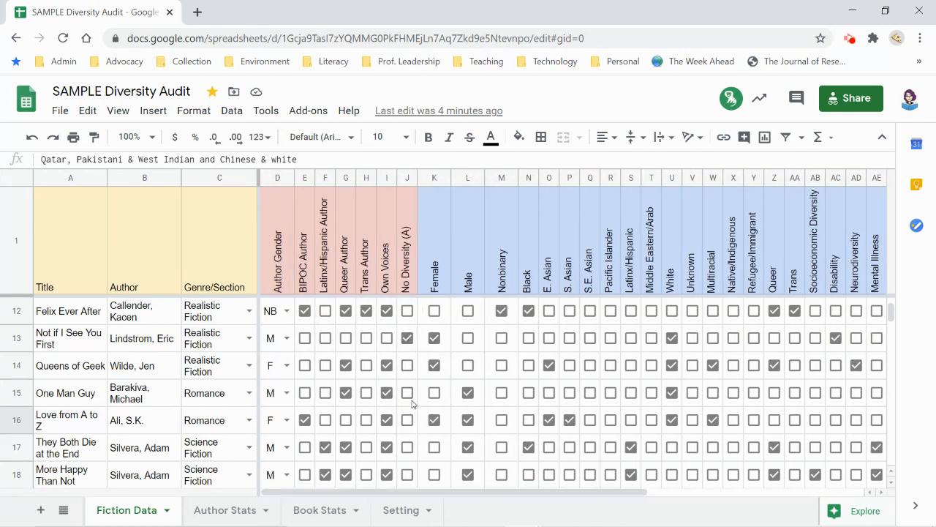
pyautogui.moveTo(422, 495); pyautogui.dragTo(592, 496)
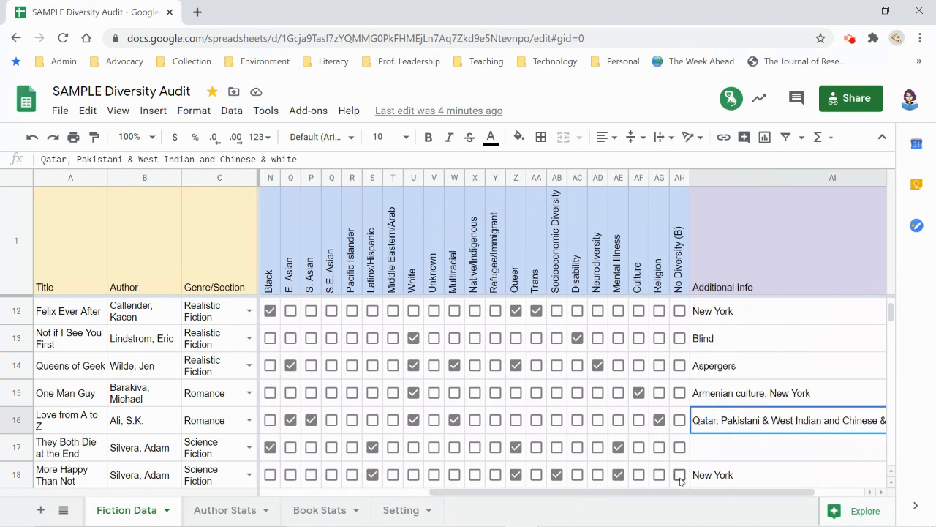
pyautogui.moveTo(676, 491); pyautogui.dragTo(499, 493)
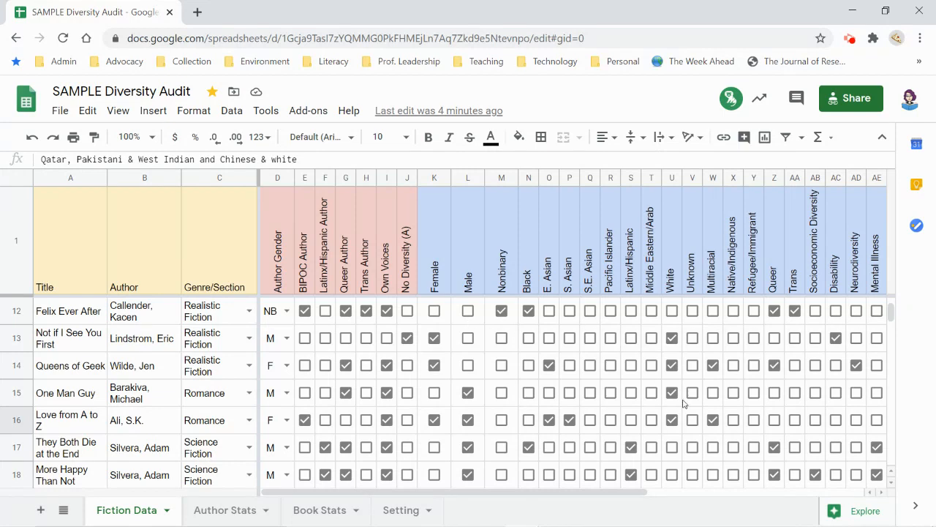
pyautogui.moveTo(623, 492); pyautogui.dragTo(777, 497)
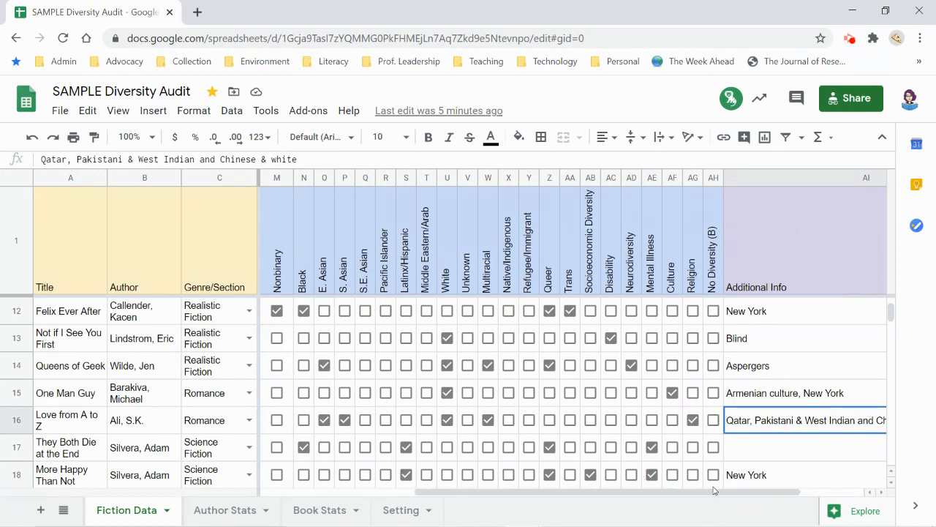
pyautogui.moveTo(718, 493); pyautogui.dragTo(492, 507)
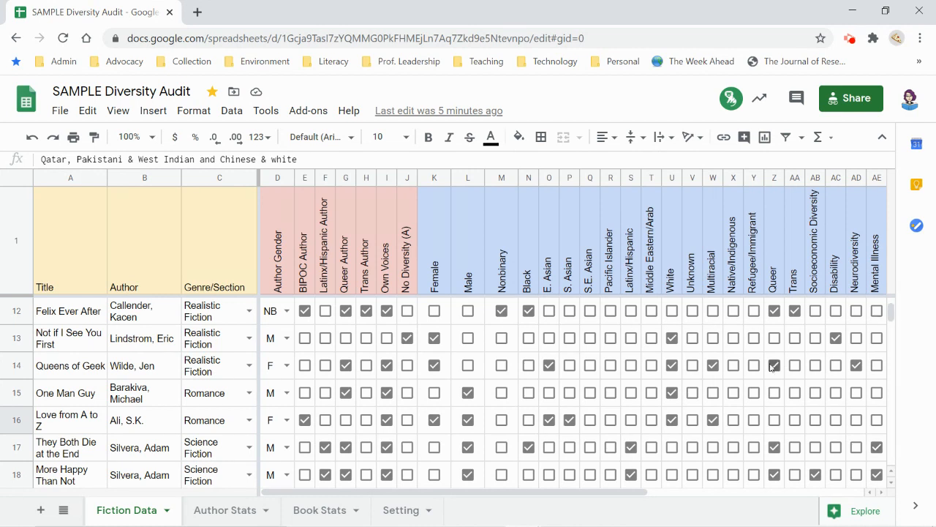
pyautogui.moveTo(638, 491); pyautogui.dragTo(753, 493)
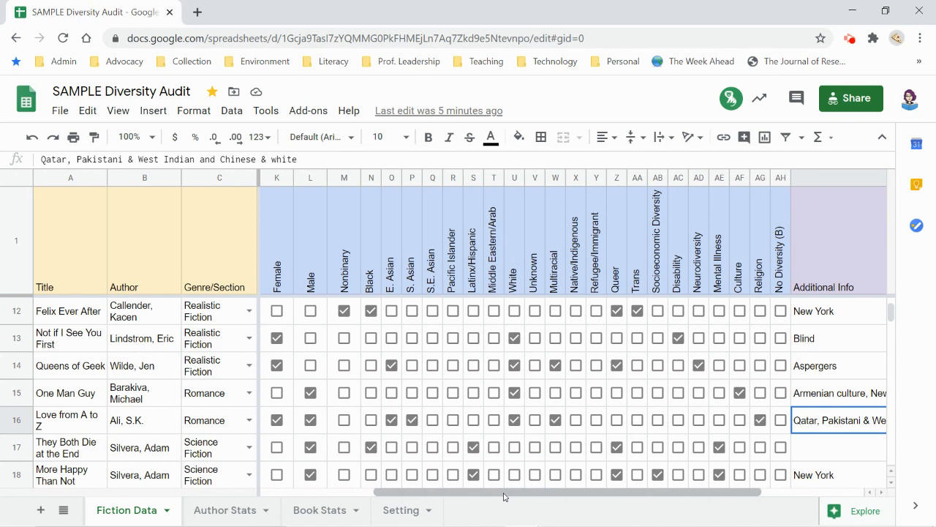
pyautogui.moveTo(612, 495); pyautogui.dragTo(505, 495)
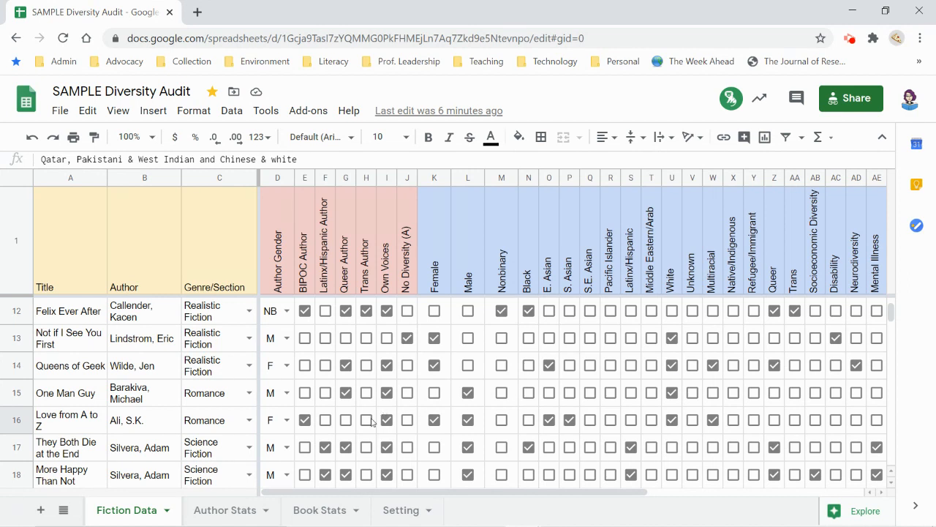
pyautogui.click(306, 509)
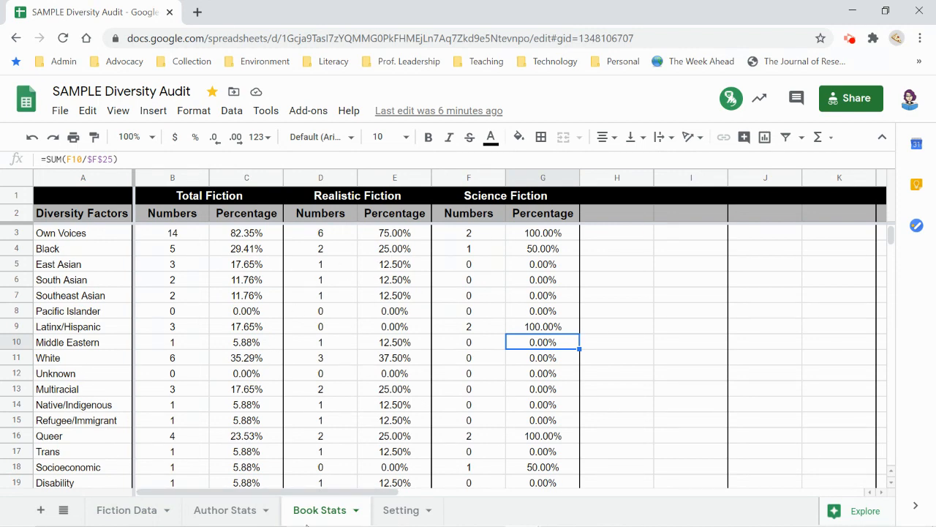
pyautogui.click(147, 510)
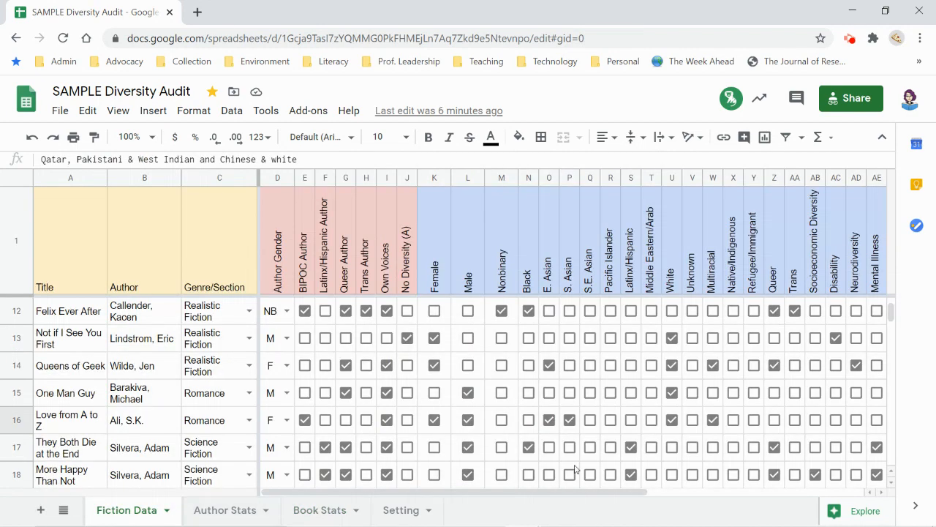